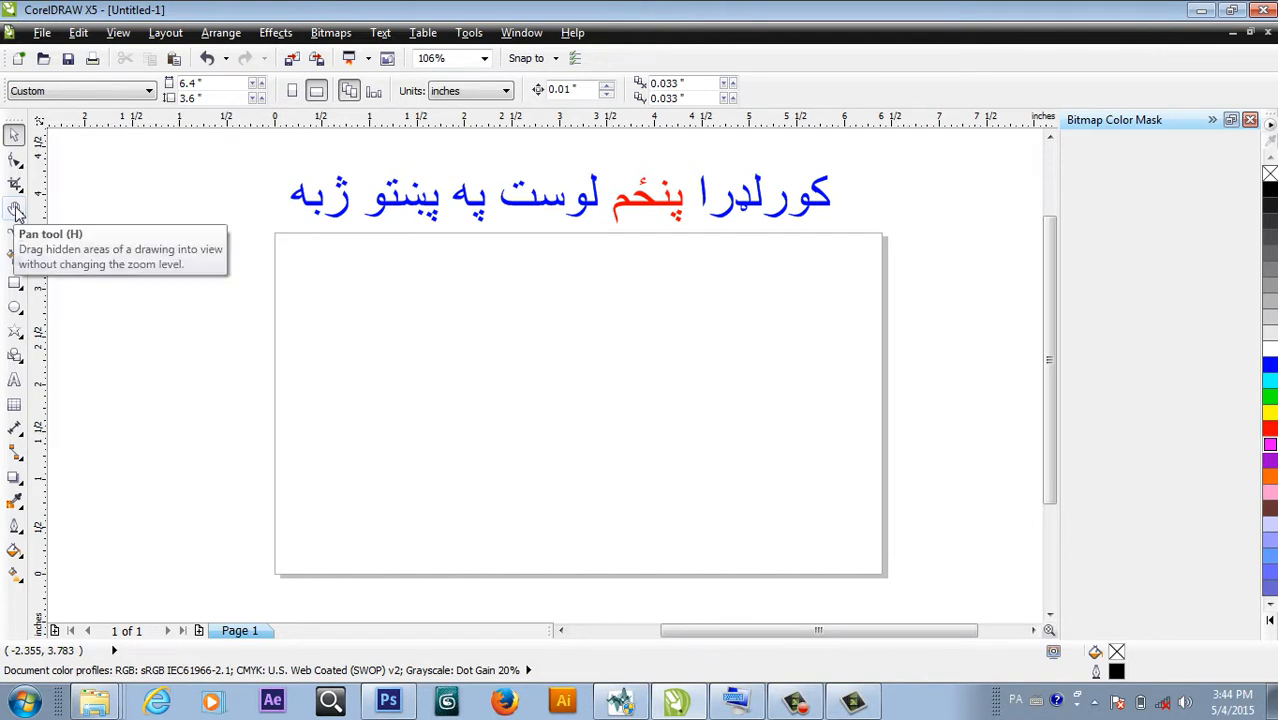
Pick the Zoom tool, then make the Freehand tool (F5) the active drawing tool.
click(22, 218)
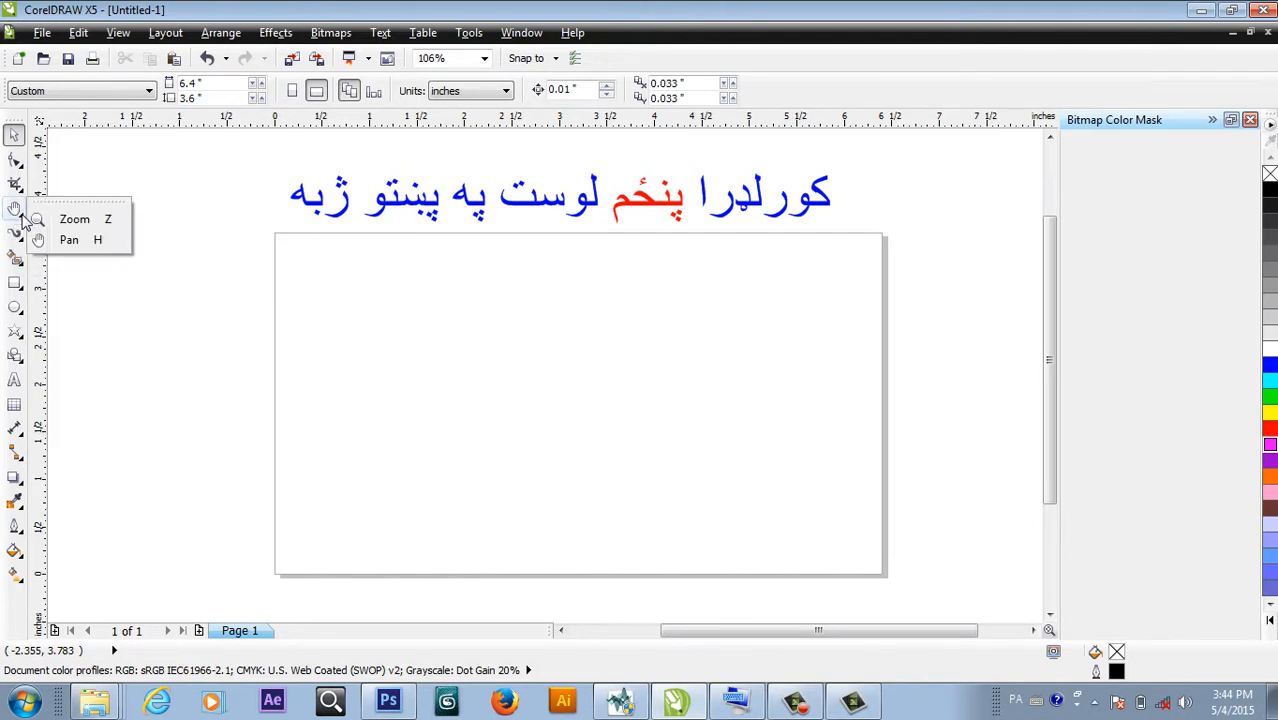
click(52, 218)
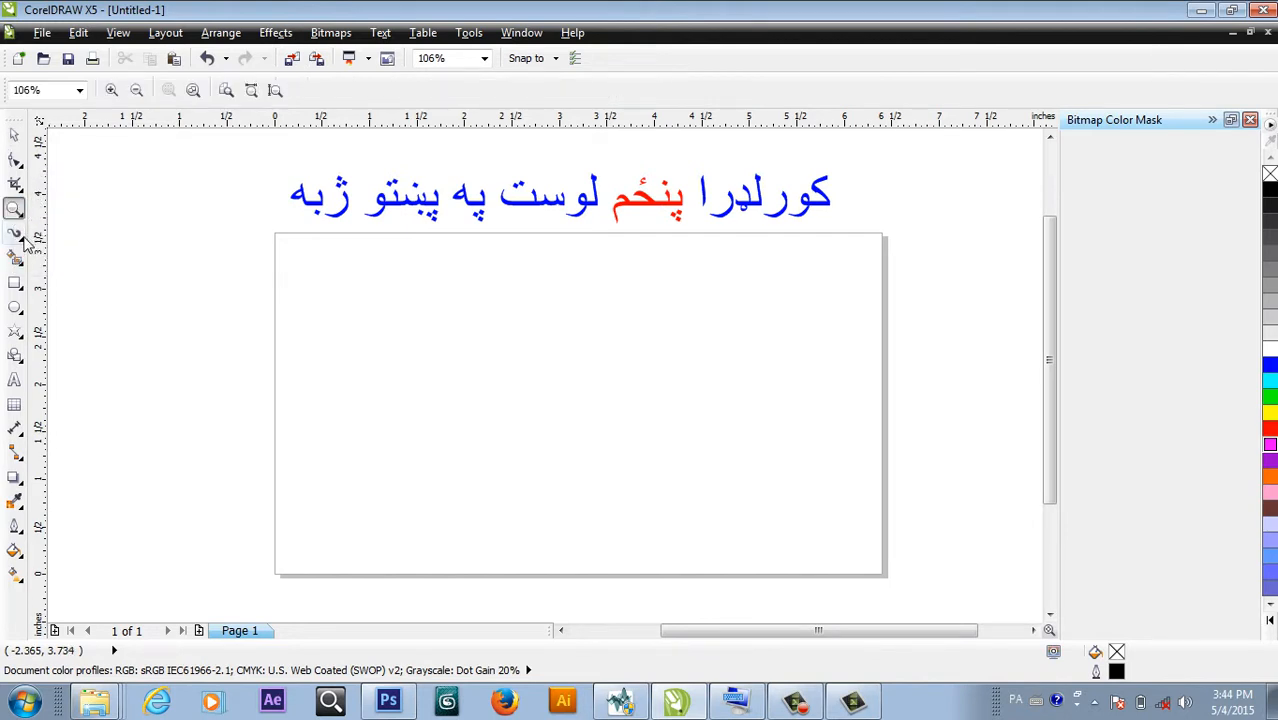
click(21, 238)
click(67, 246)
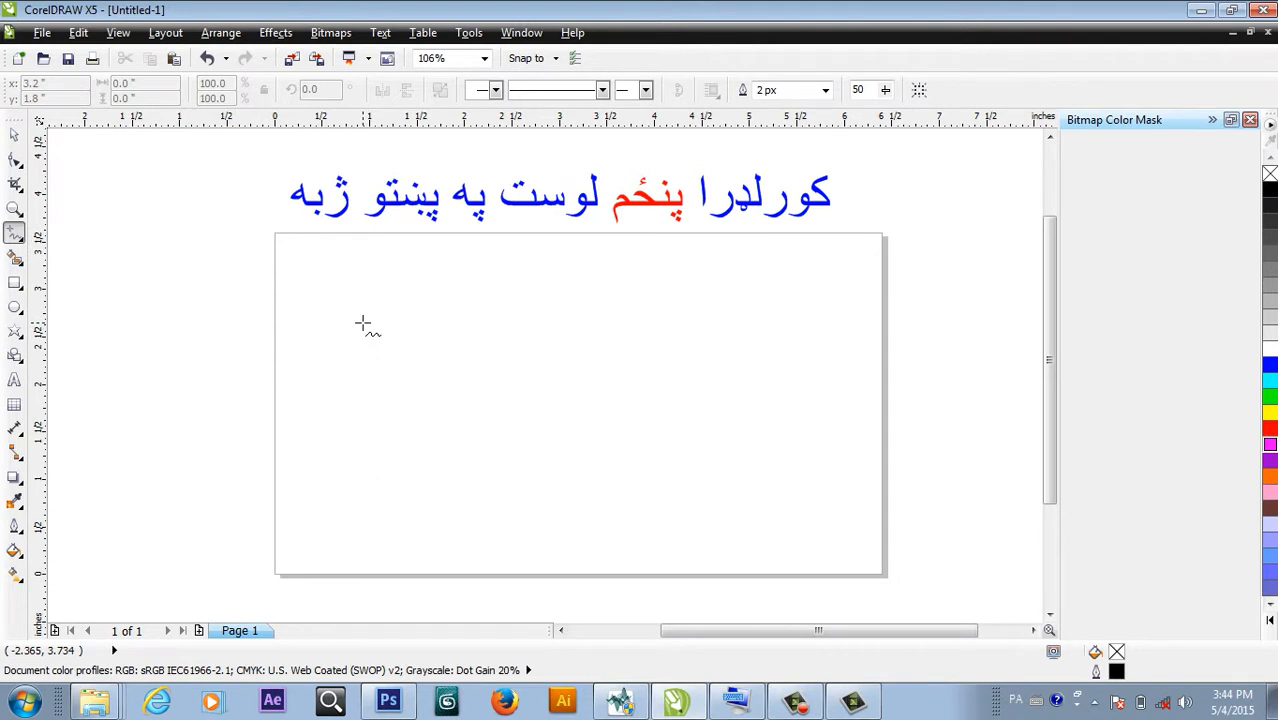
click(20, 243)
click(74, 246)
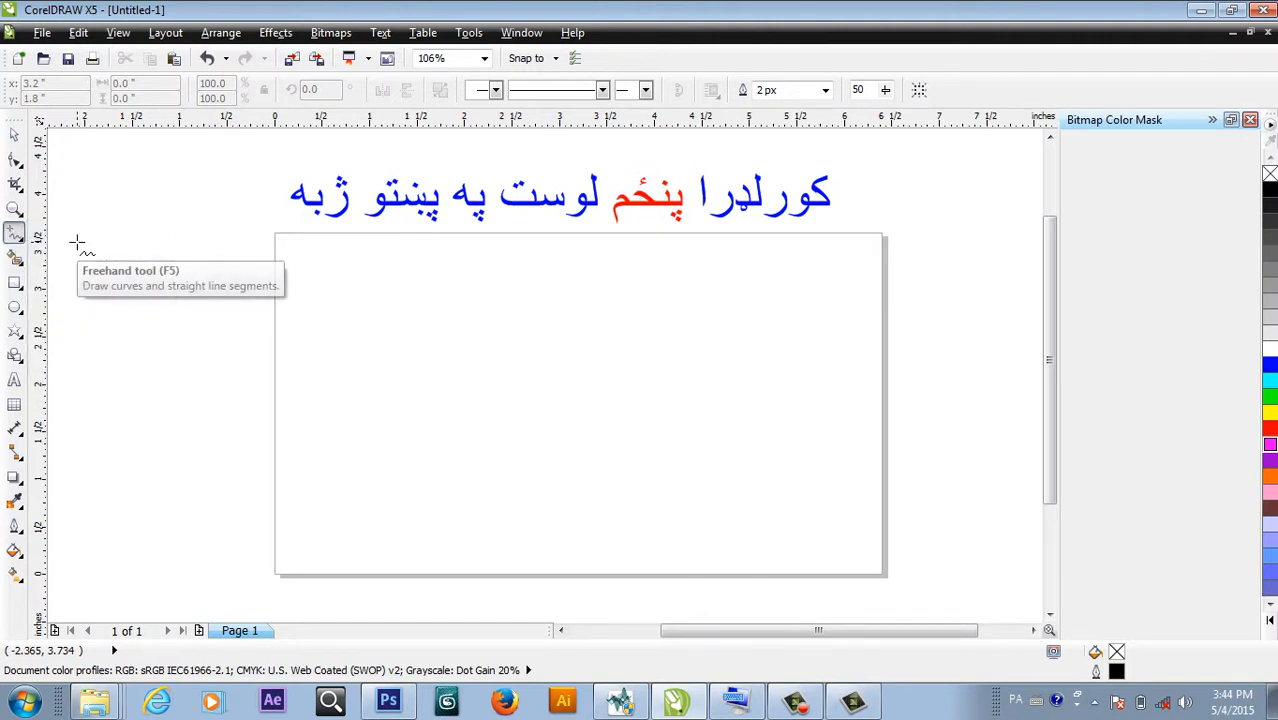
mouse_move(454, 289)
mouse_down()
mouse_move(513, 491)
mouse_move(644, 446)
mouse_move(608, 350)
mouse_move(456, 289)
mouse_up()
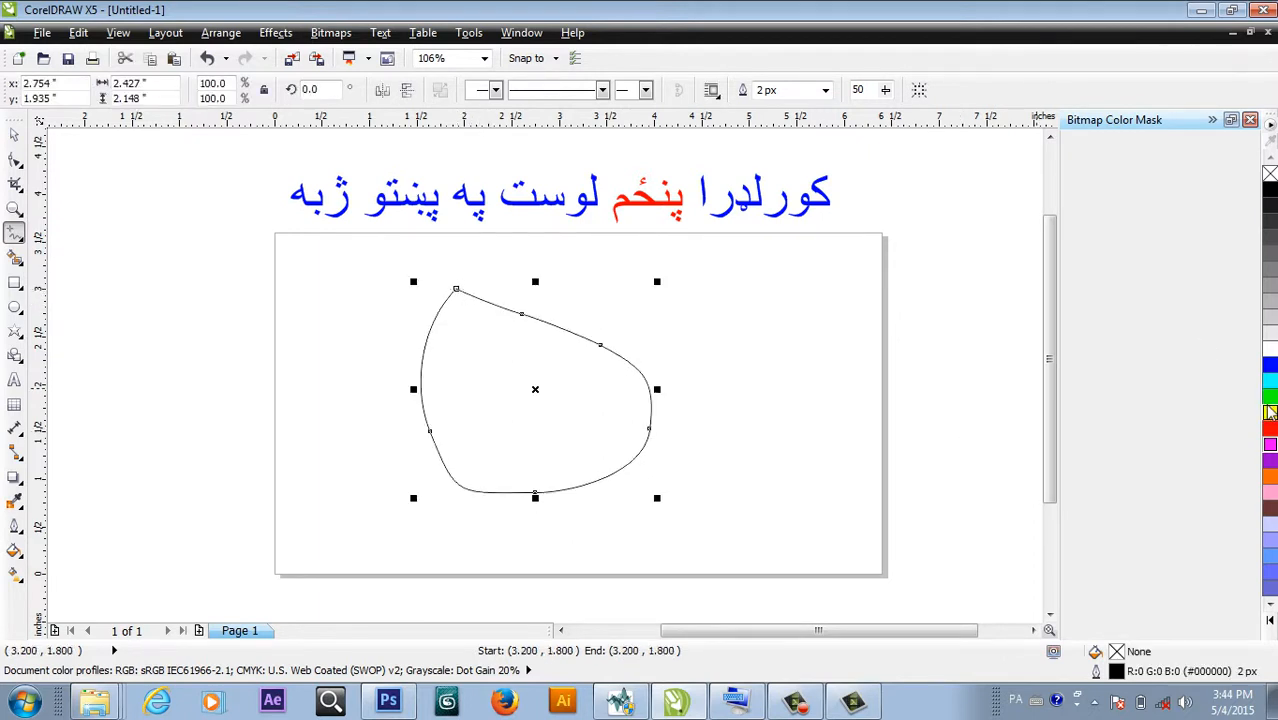
click(1269, 411)
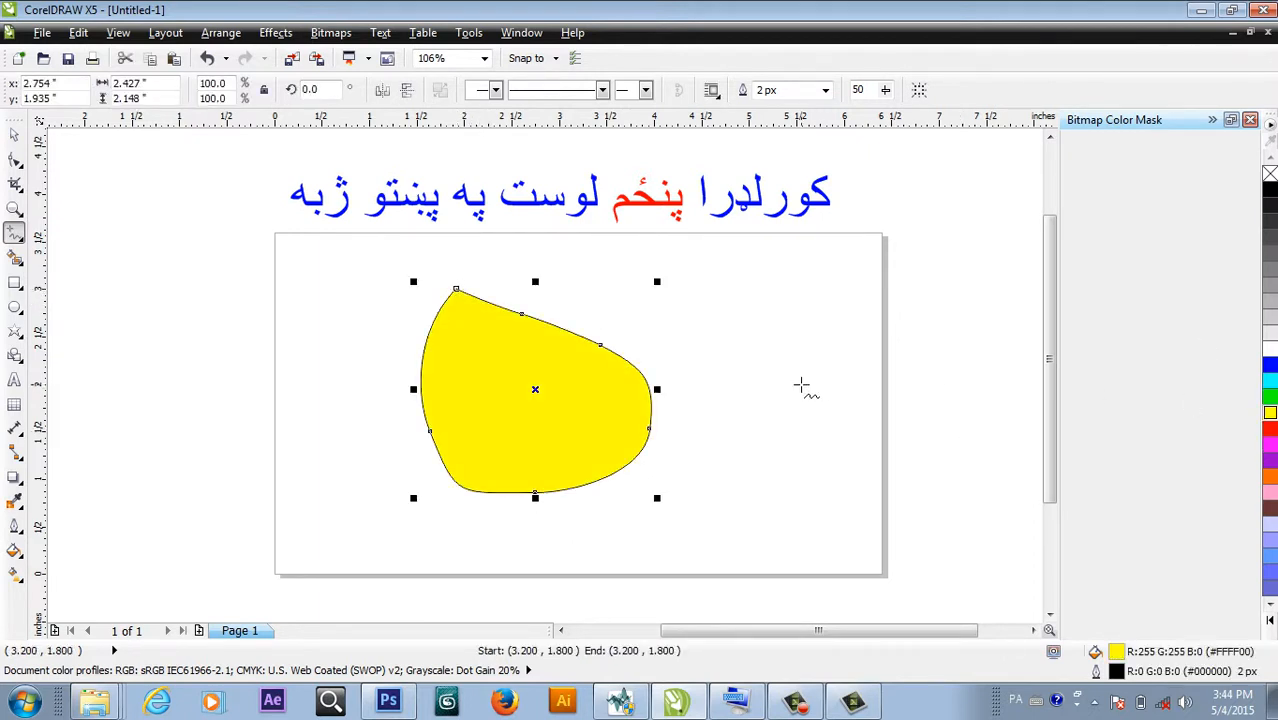
key(ctrl+z)
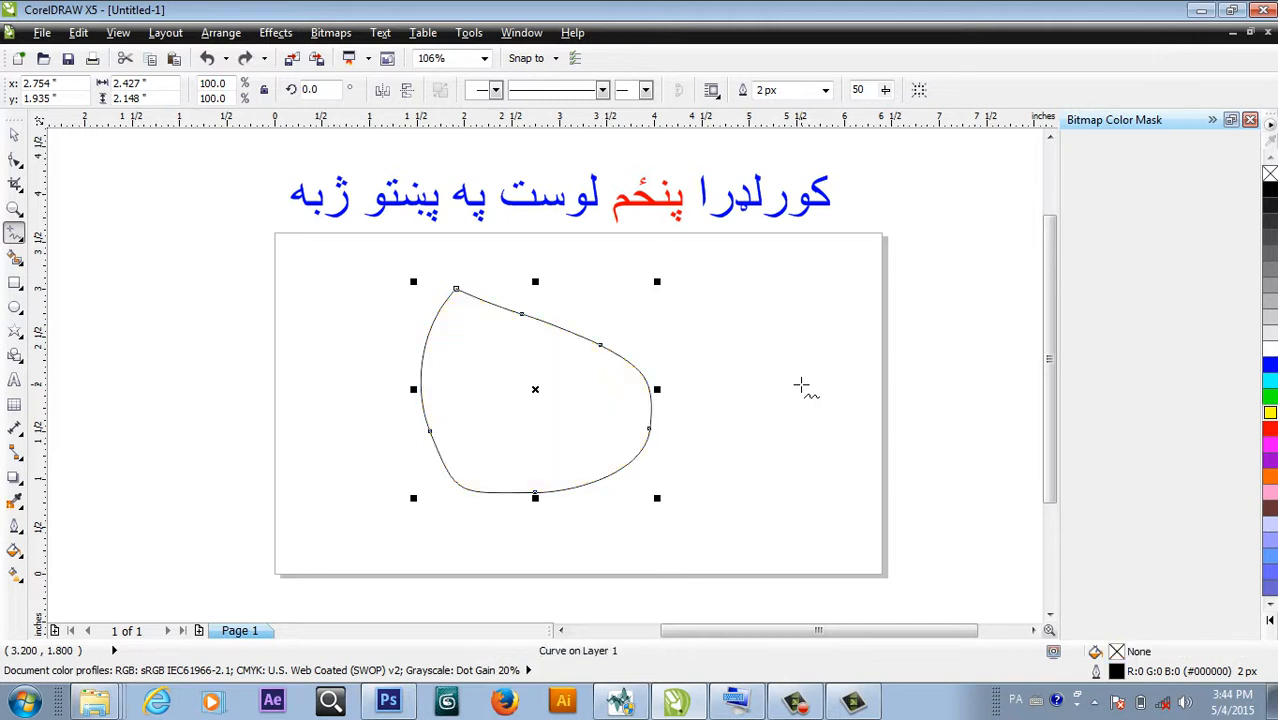
key(ctrl+z)
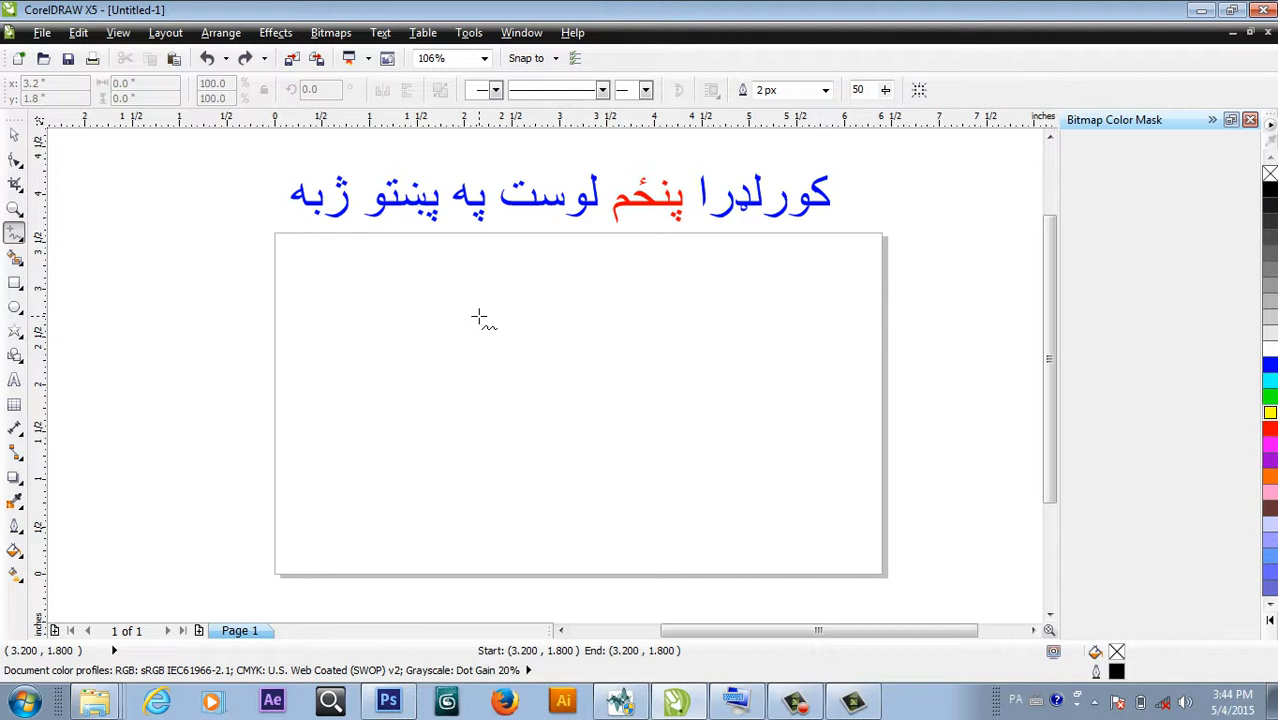
mouse_move(478, 317)
mouse_down()
mouse_move(459, 379)
mouse_move(479, 424)
mouse_move(572, 429)
mouse_move(565, 462)
mouse_move(490, 467)
mouse_move(409, 404)
mouse_move(417, 298)
mouse_move(480, 320)
mouse_up()
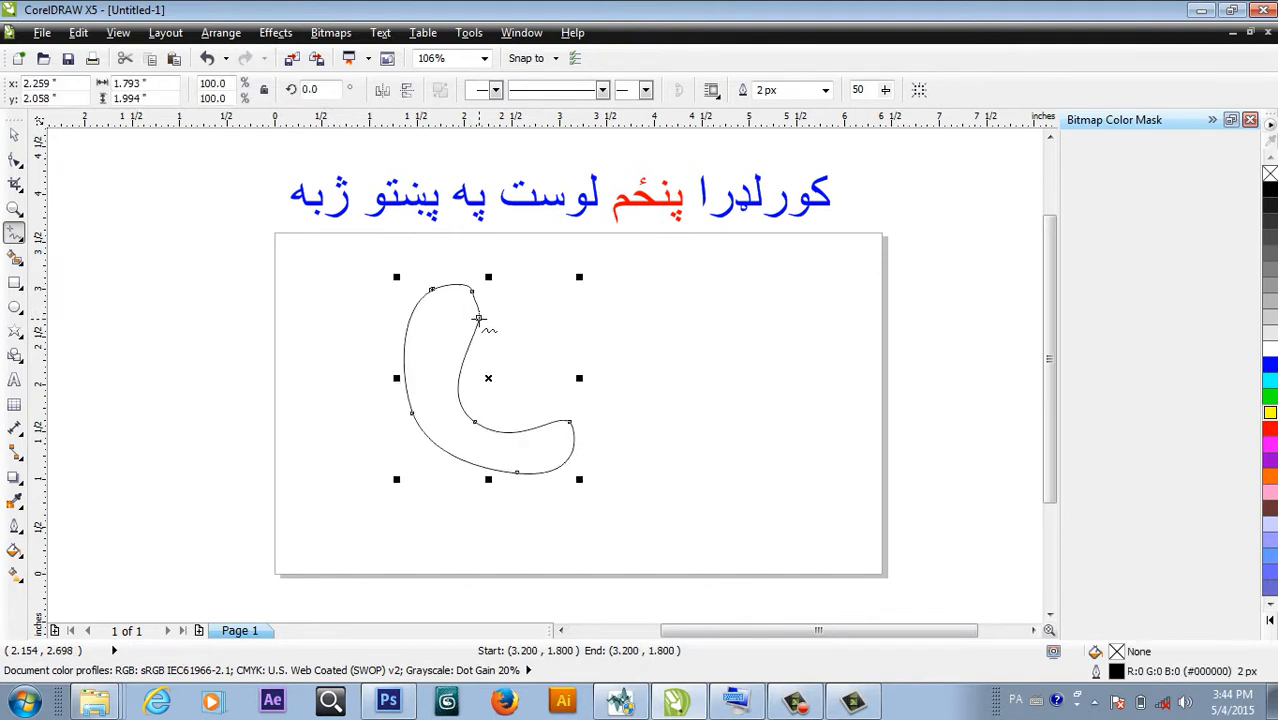
click(1269, 366)
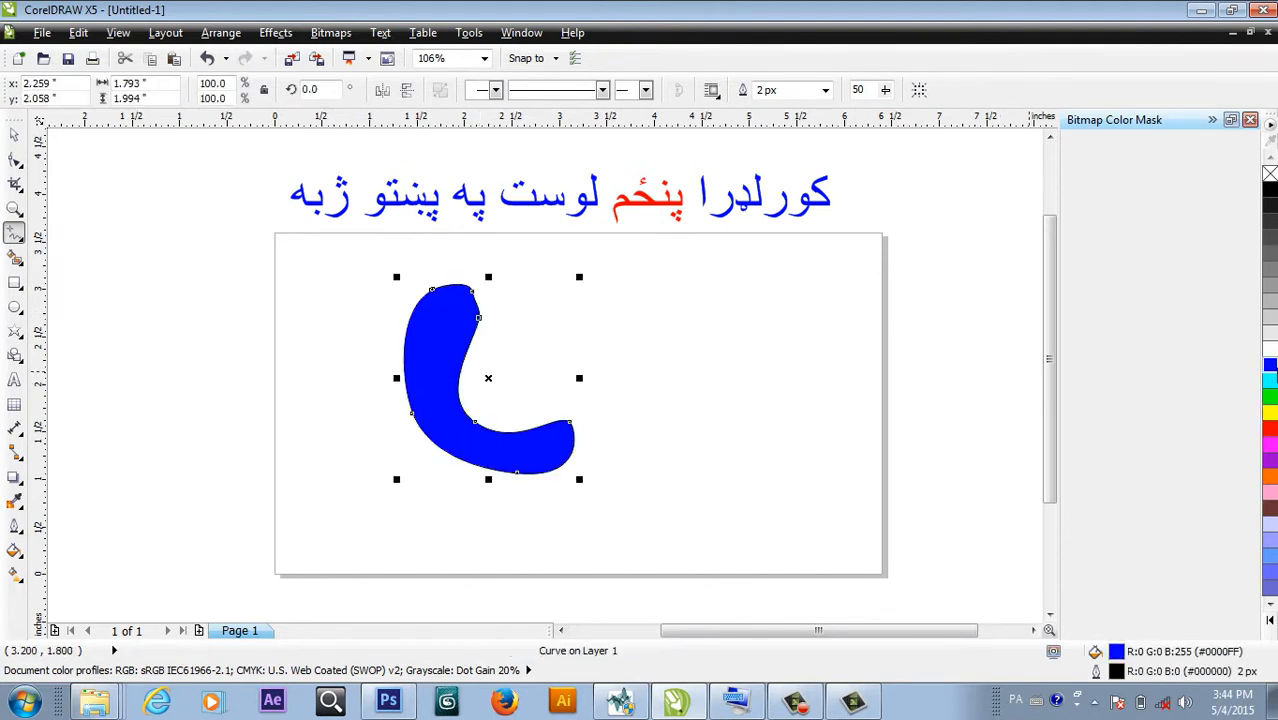
key(ctrl+z)
key(ctrl+z)
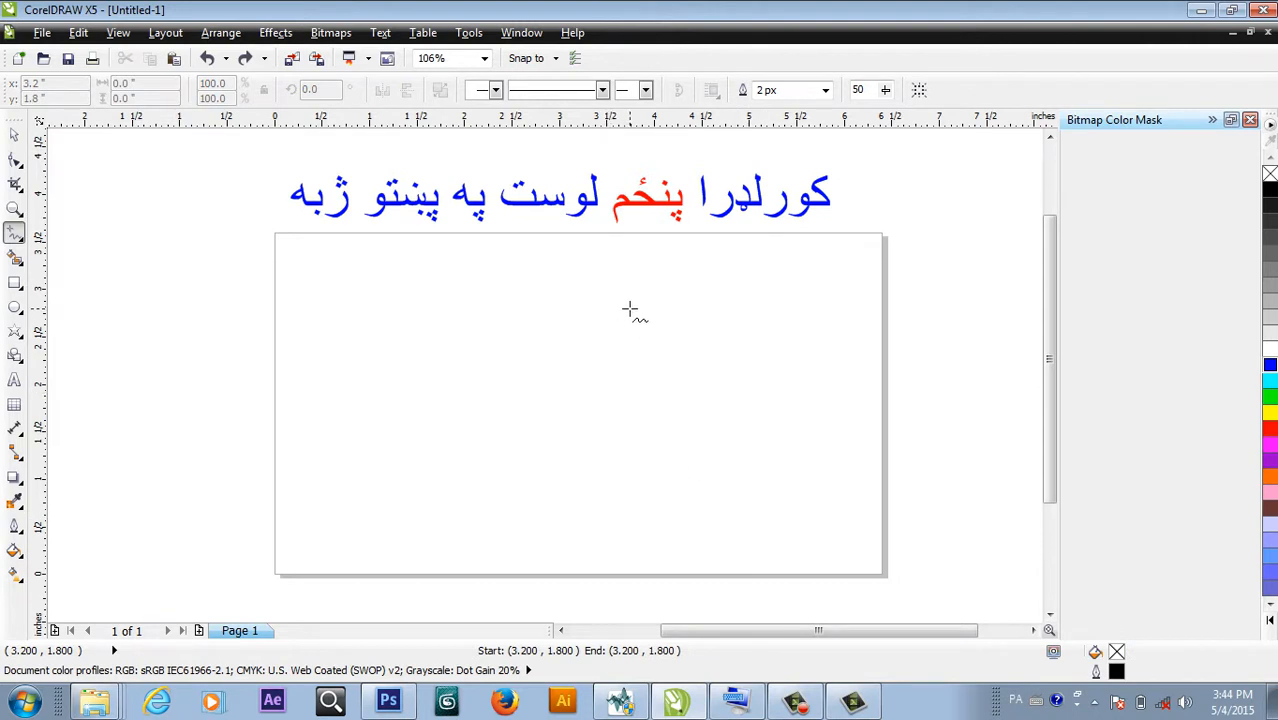
Draw a closed freehand shape from a vertical line, a curve up-left and a straight closing edge.
mouse_move(629, 310)
mouse_down()
mouse_move(628, 444)
mouse_move(643, 495)
mouse_up()
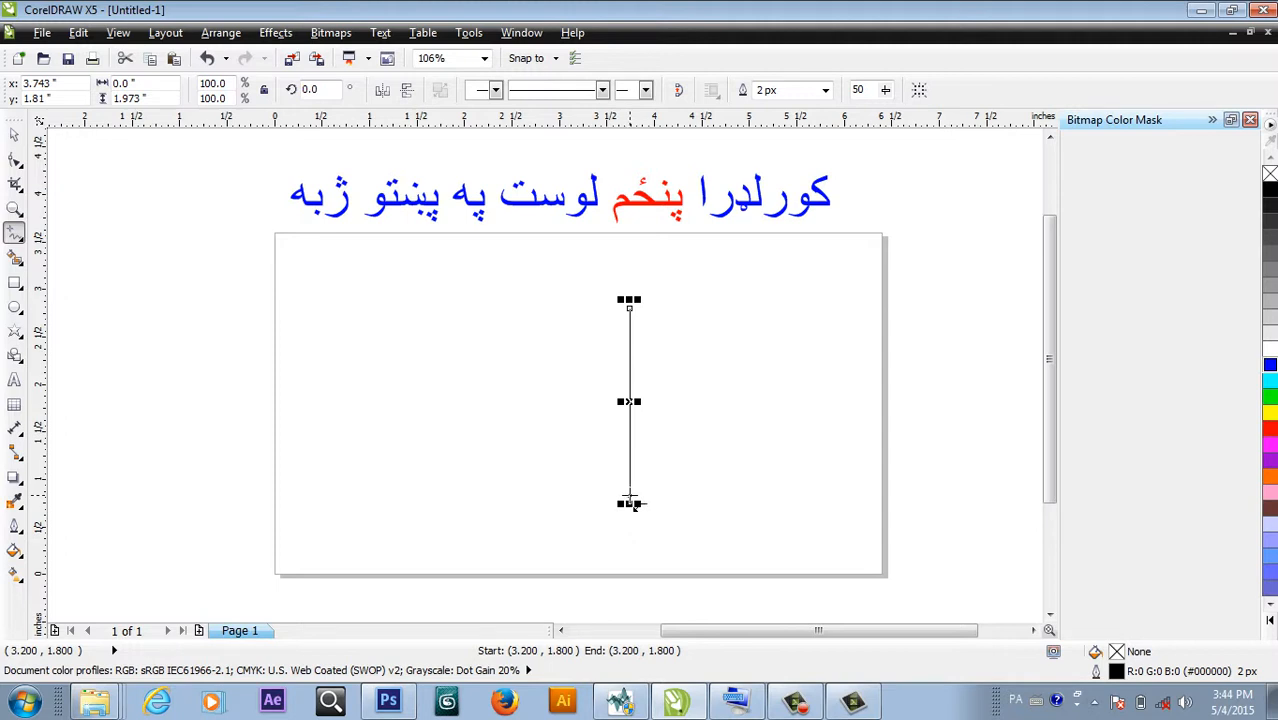
drag(630, 496, 487, 374)
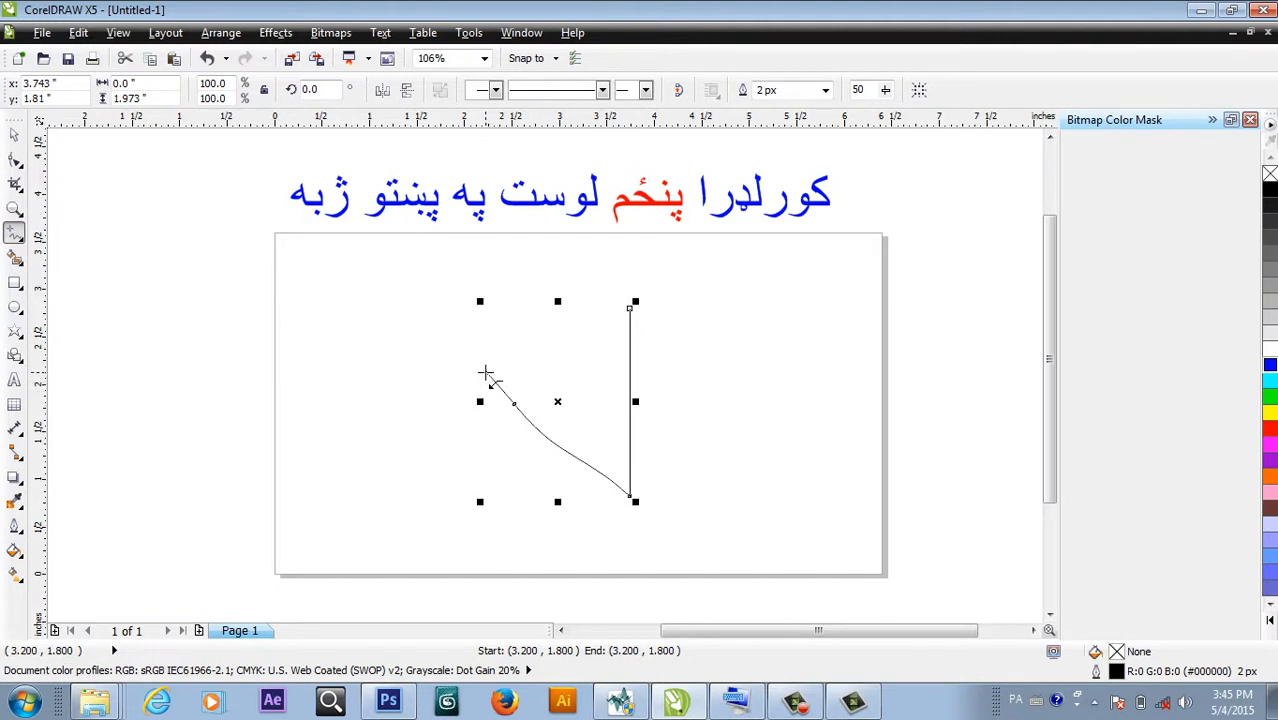
click(486, 374)
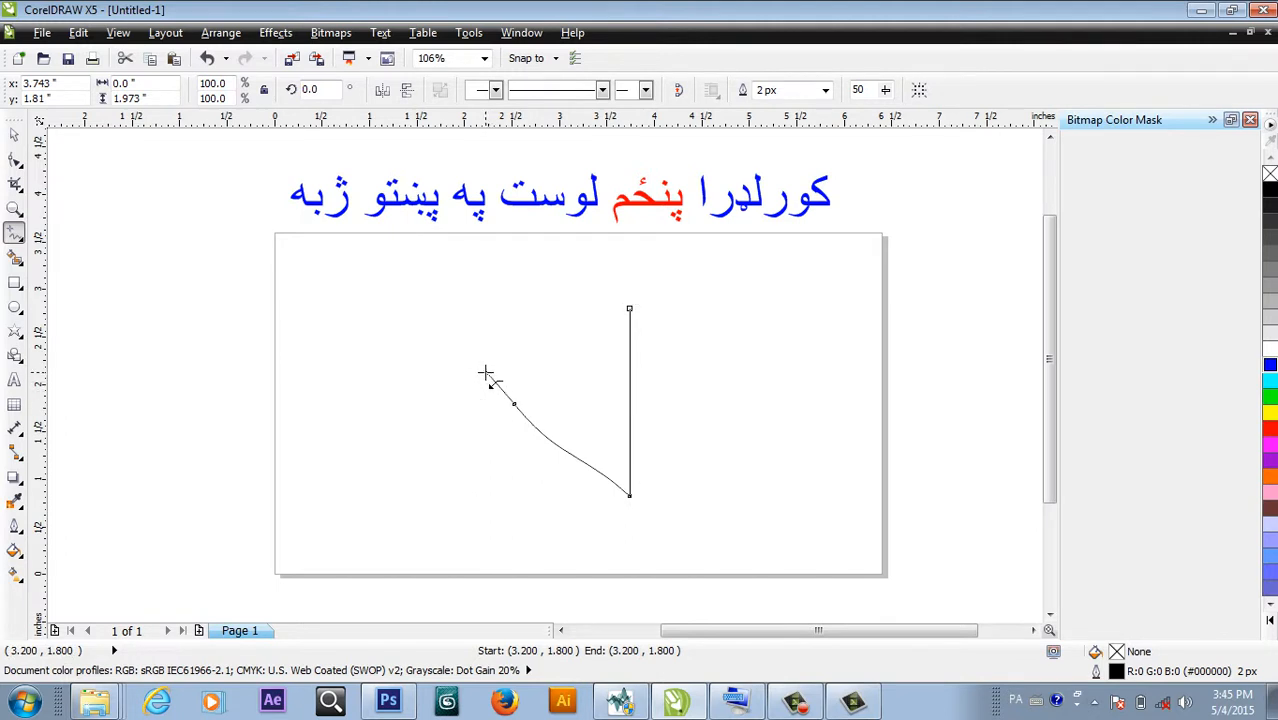
click(630, 309)
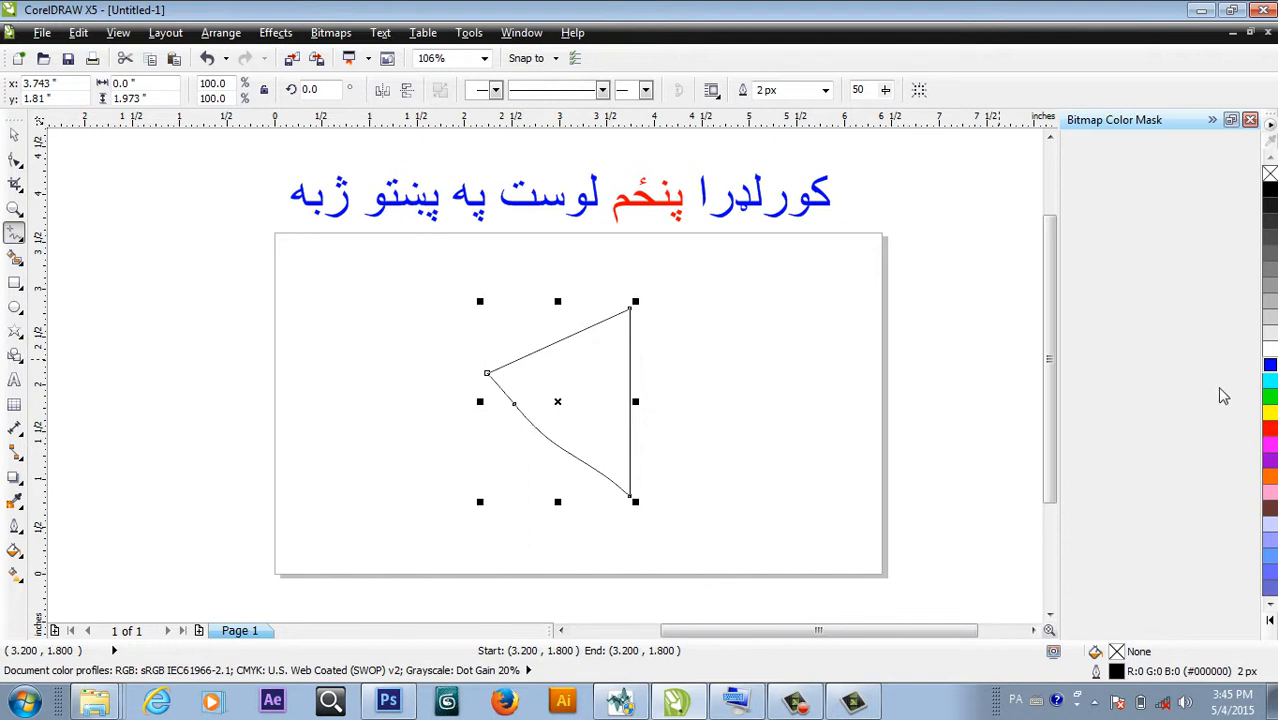
Try a red fill on the shape, undo it, and marquee-select the shape.
click(1270, 429)
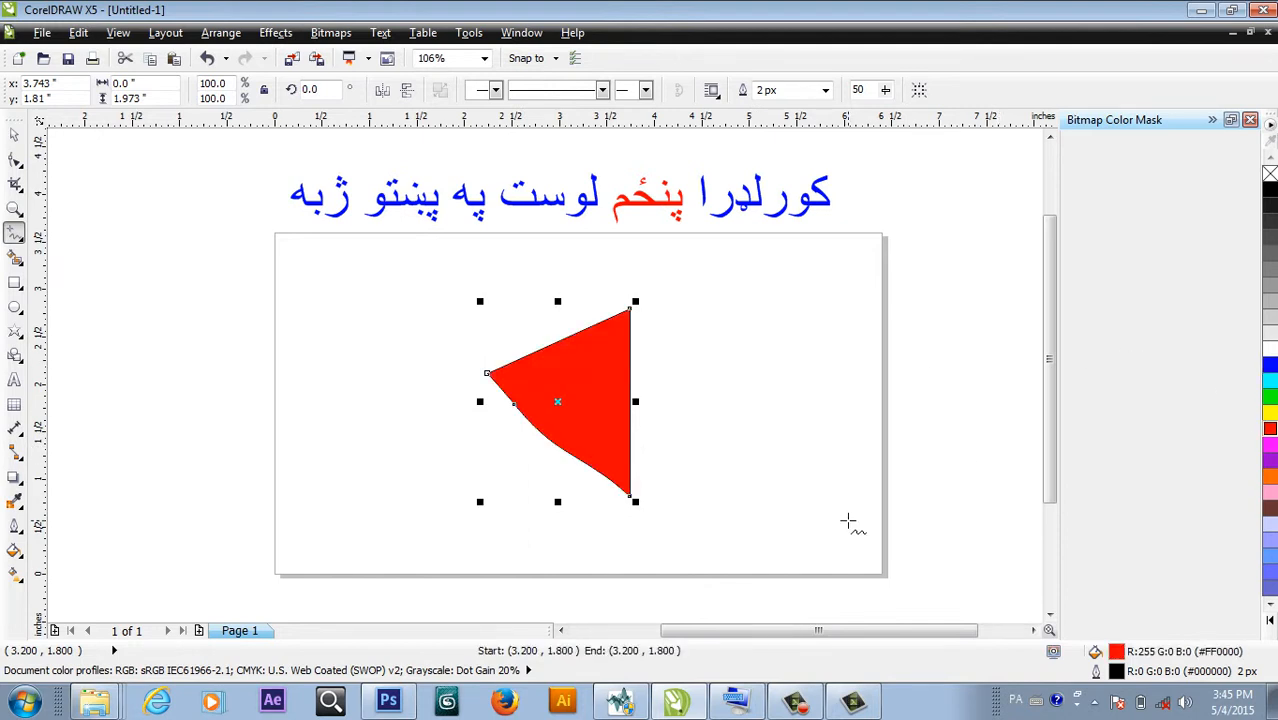
key(ctrl+z)
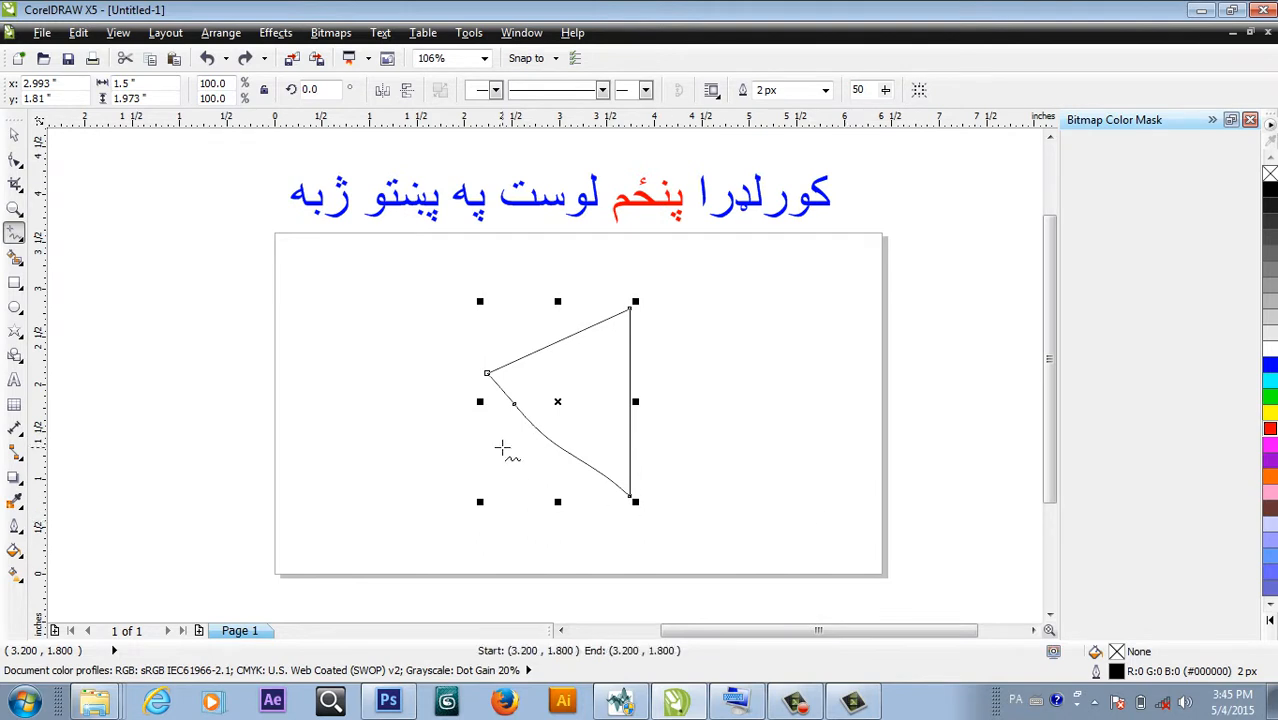
click(16, 140)
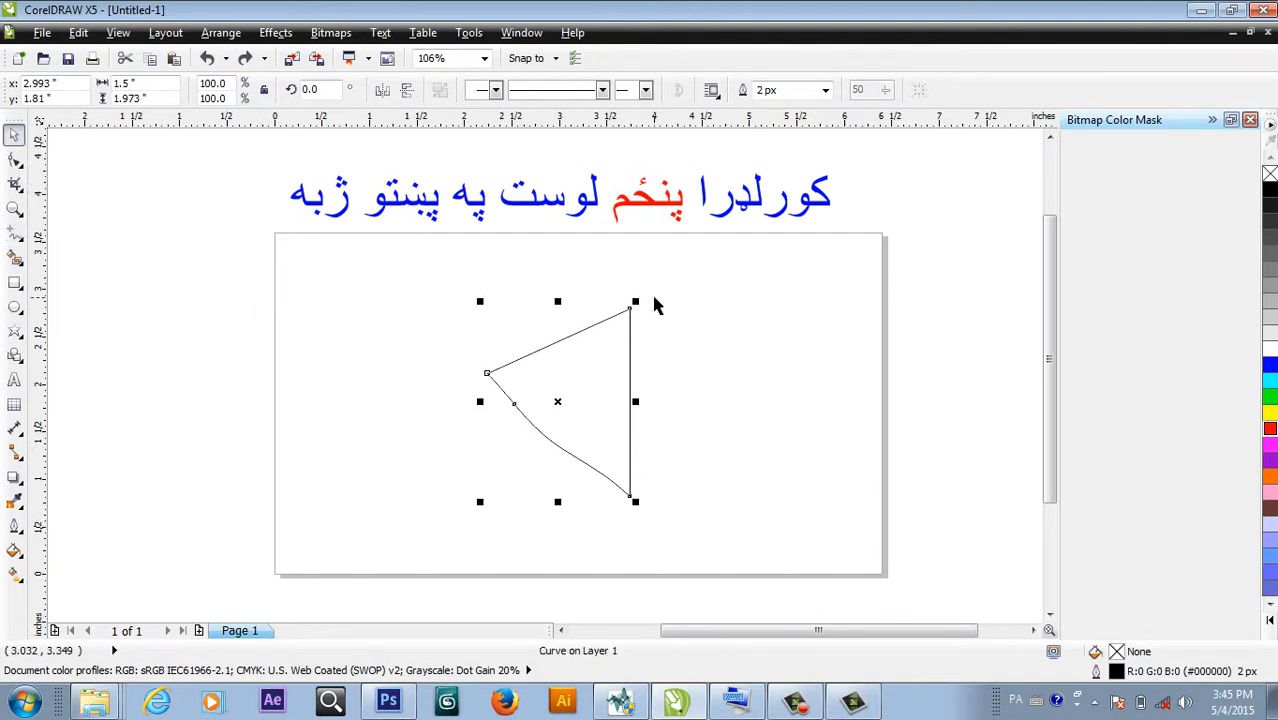
drag(457, 296, 740, 527)
Delete the closed shape to blank the page and list the curve drawing modes.
key(Delete)
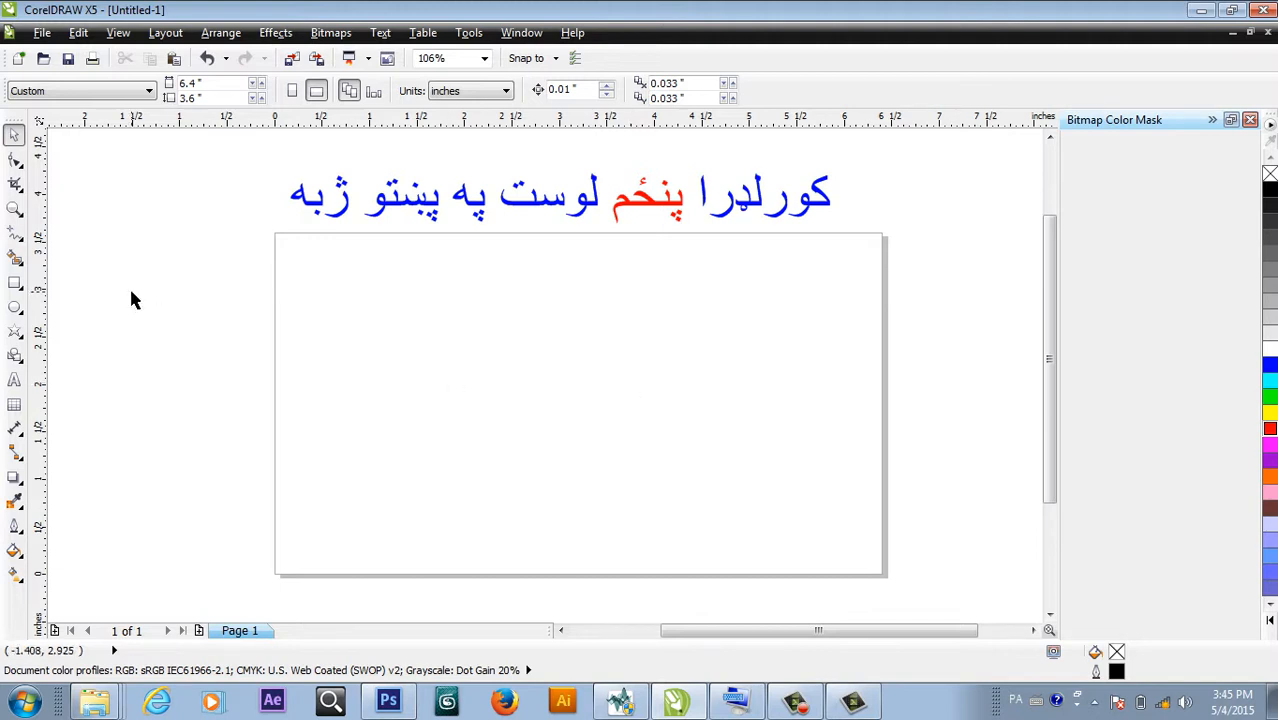
click(17, 243)
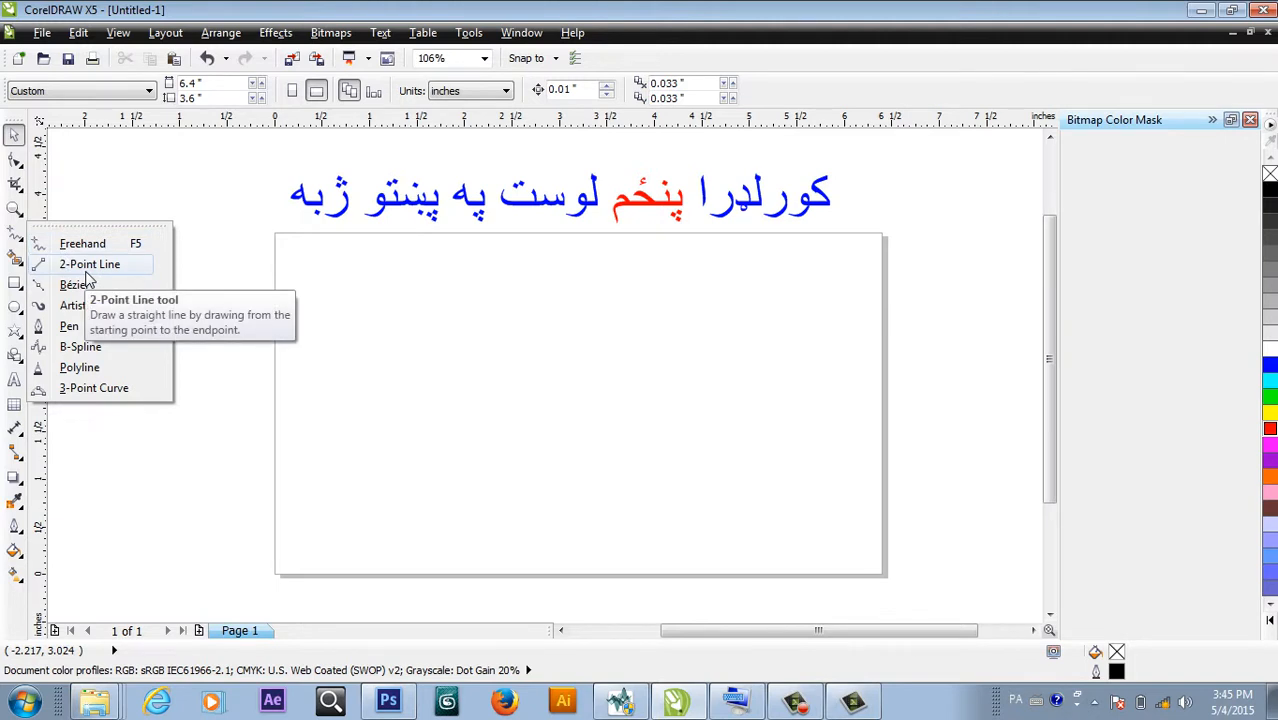
Draw a triangle of connected 2-point lines: a vertical line, a diagonal and a top edge.
click(87, 267)
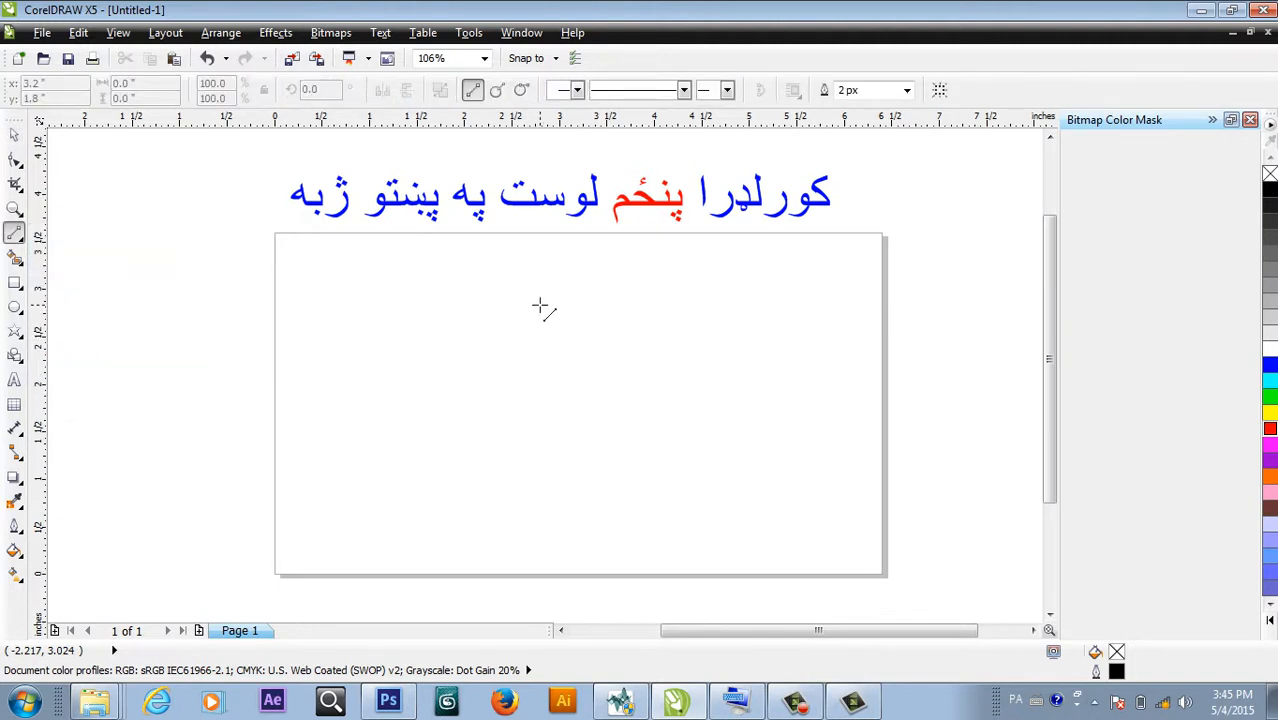
drag(540, 305, 558, 539)
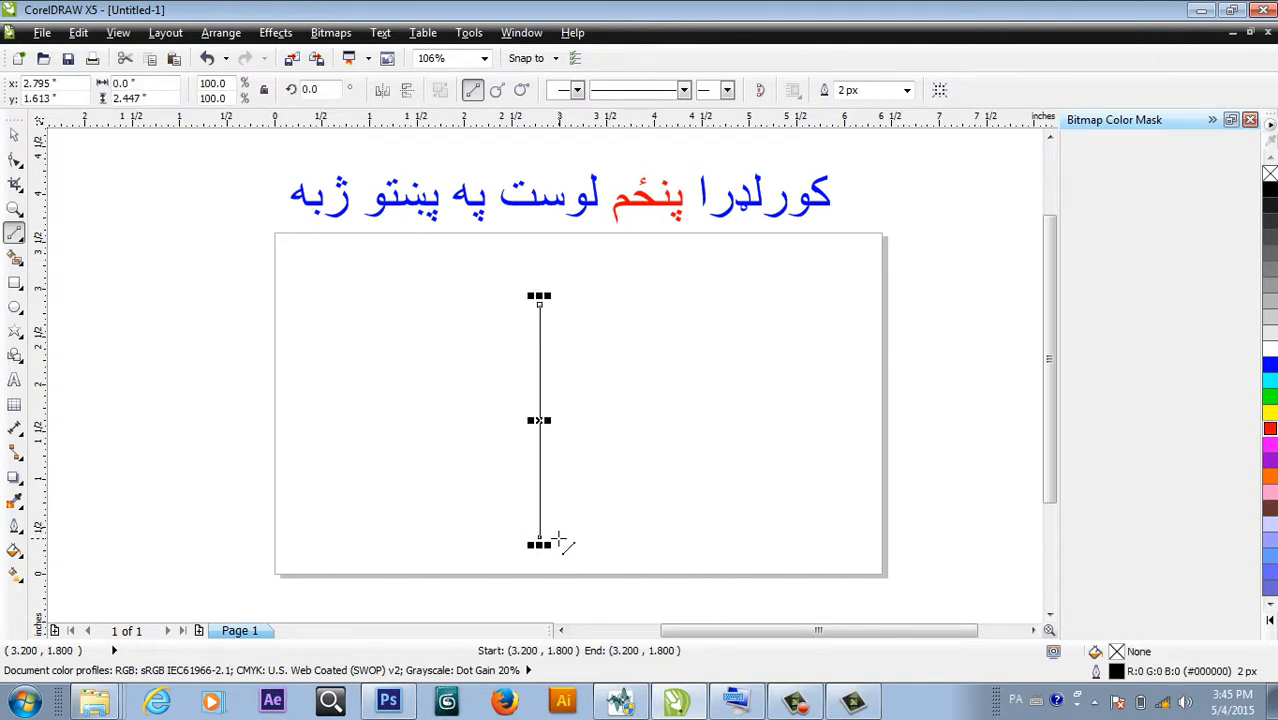
click(540, 538)
drag(540, 540, 539, 305)
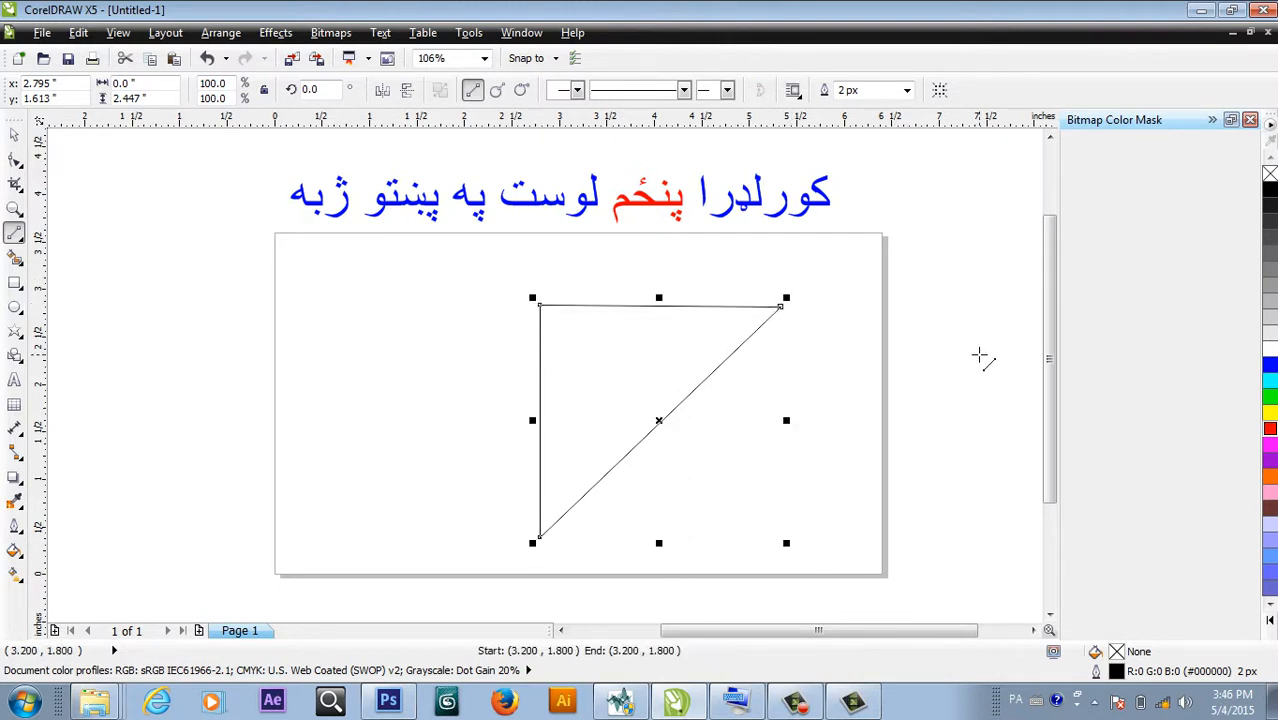
Fill the triangle red, then undo the fill and the triangle's lines.
click(1269, 429)
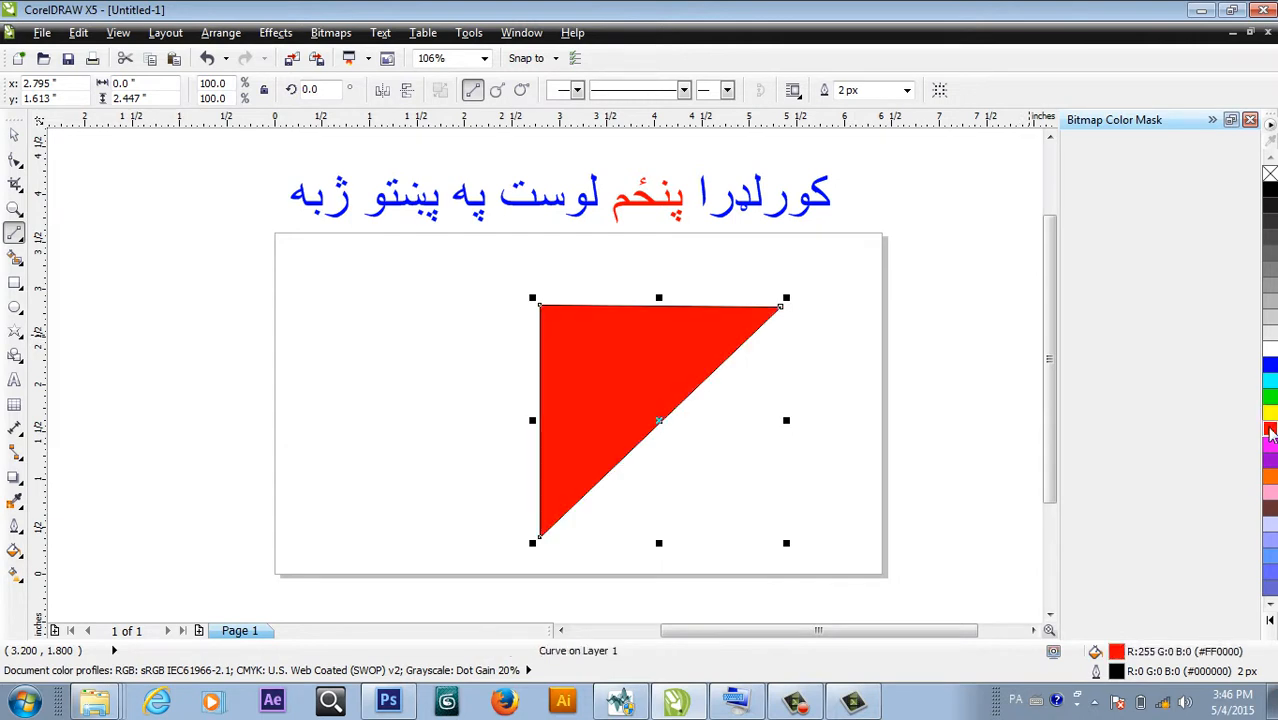
key(ctrl+z)
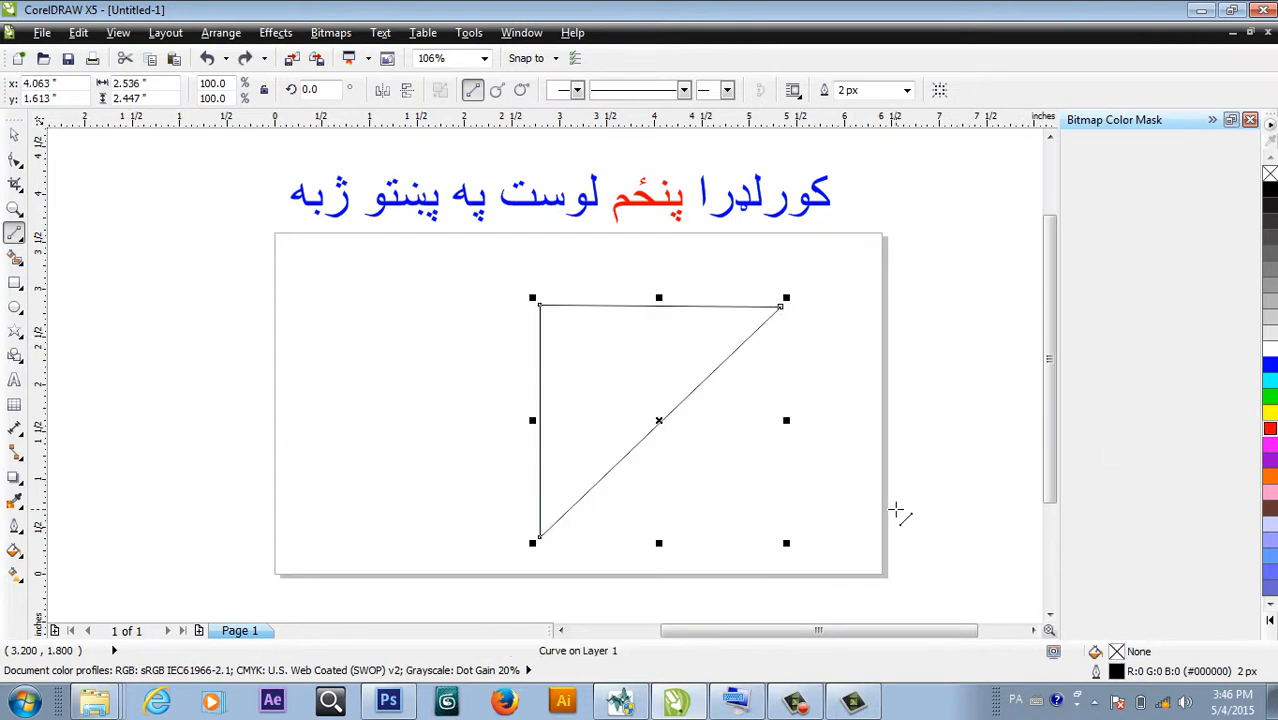
key(ctrl+z)
key(ctrl+z)
key(ctrl+z)
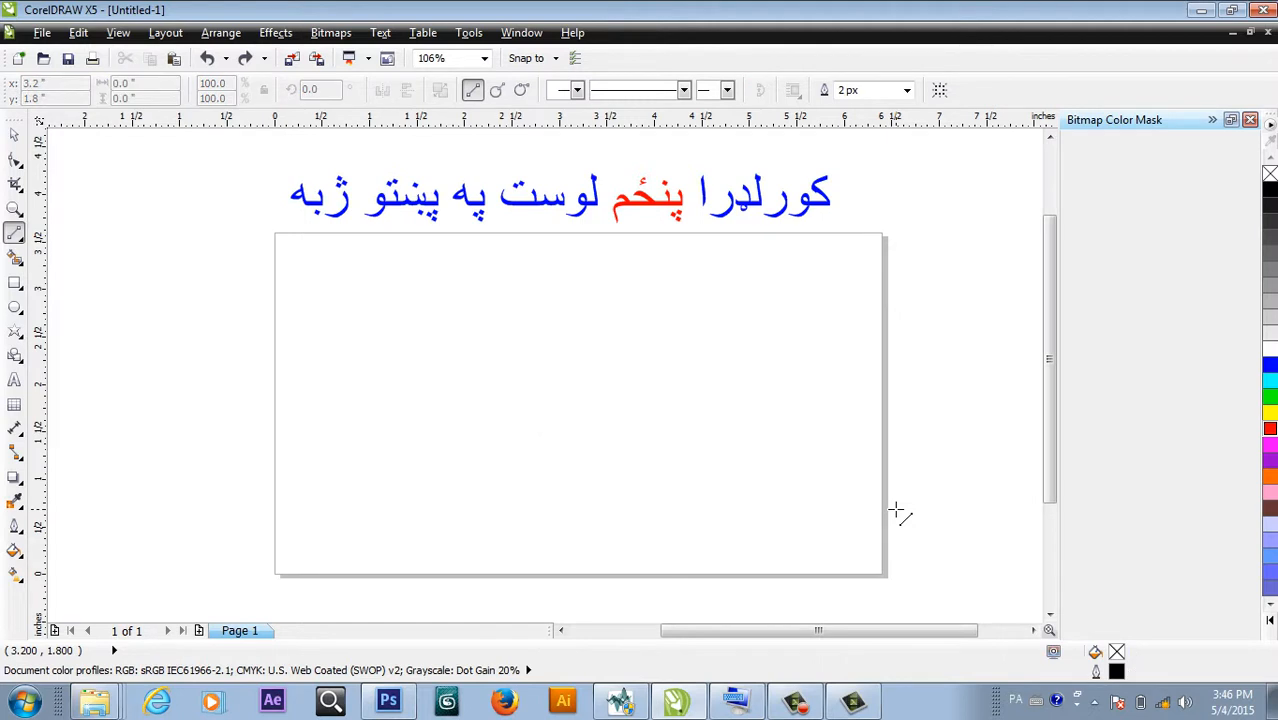
Draw a circle at the page centre and fill it blue.
click(14, 310)
drag(434, 326, 652, 539)
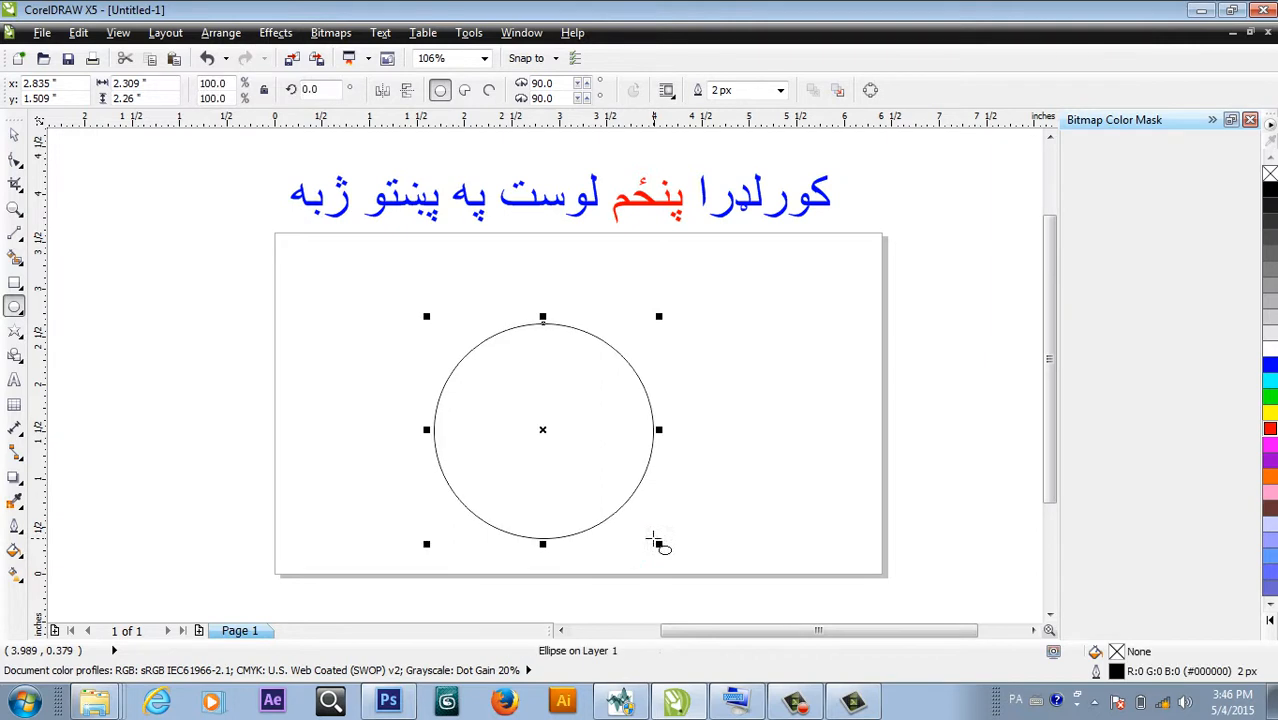
click(1270, 370)
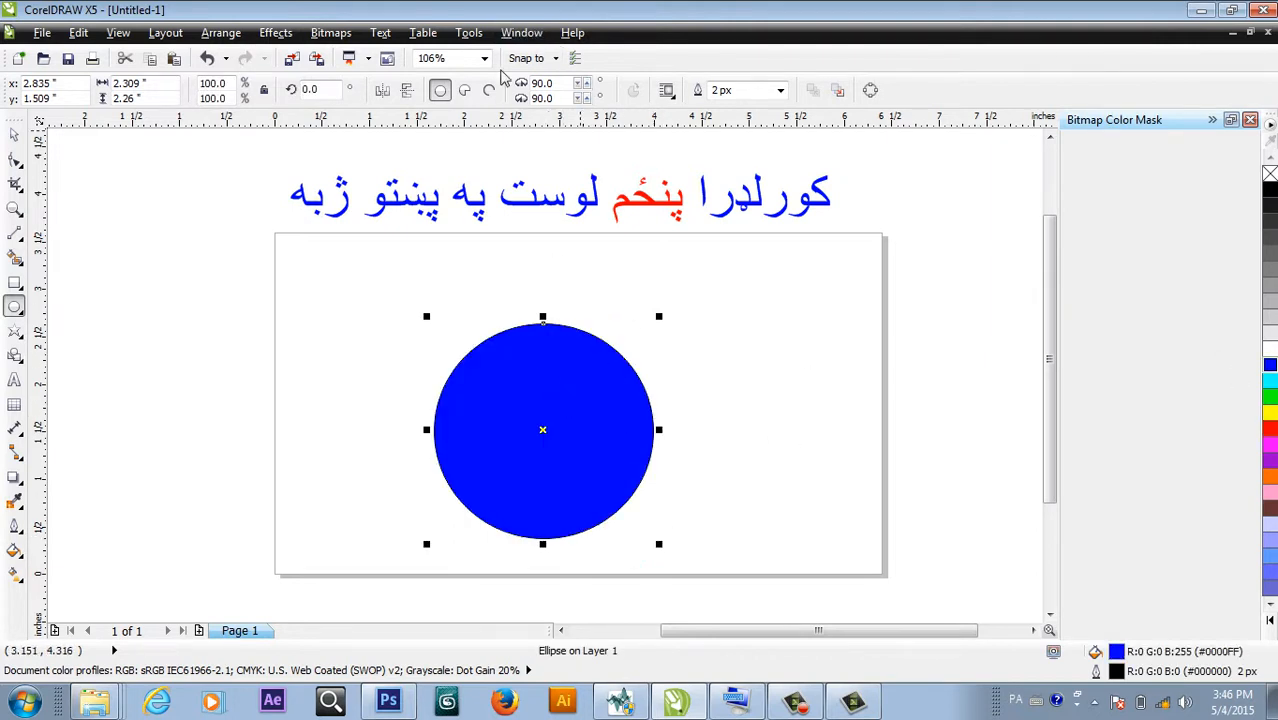
Draw two tangent 2-point lines from the circle to the page's top-left and top-right corners.
click(16, 236)
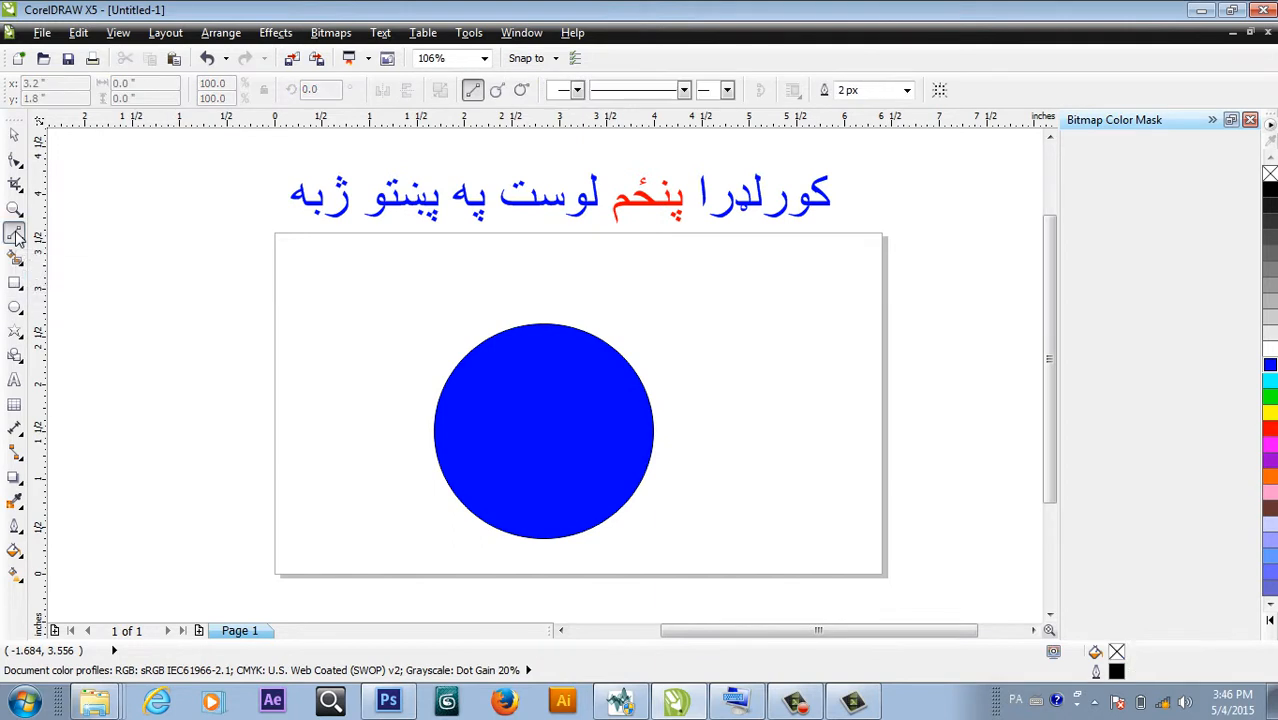
click(497, 92)
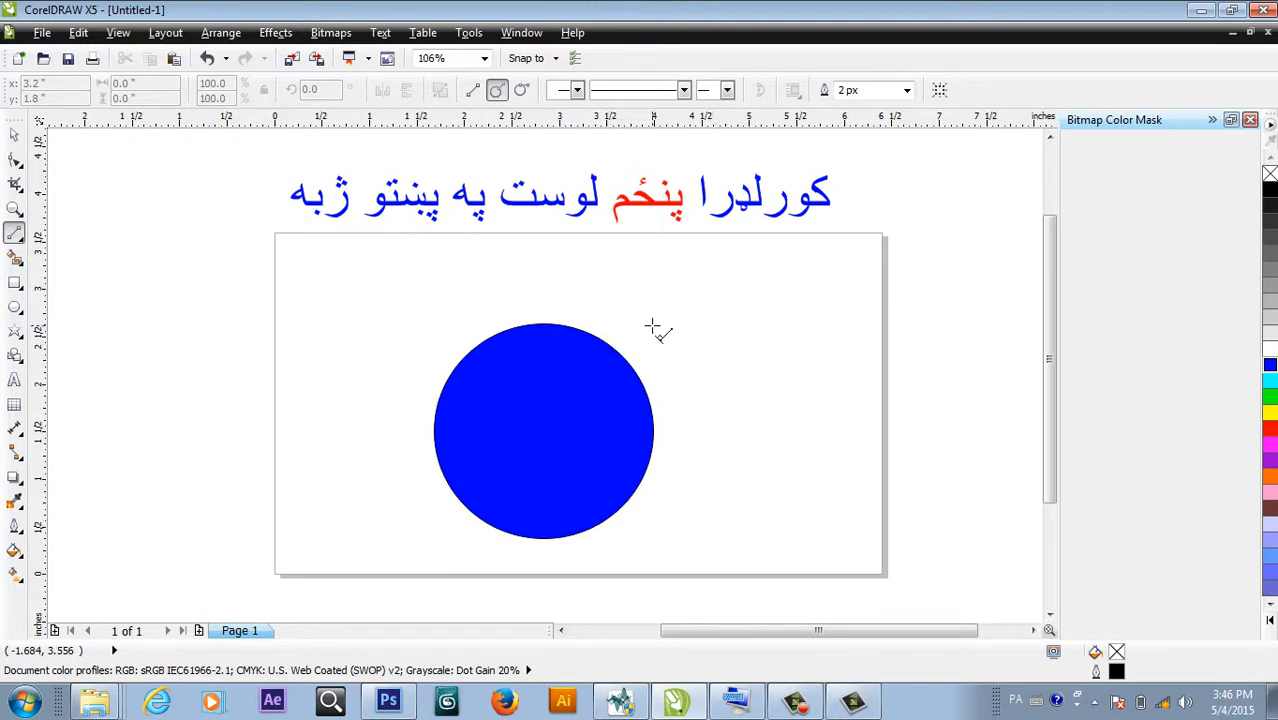
drag(605, 341, 267, 218)
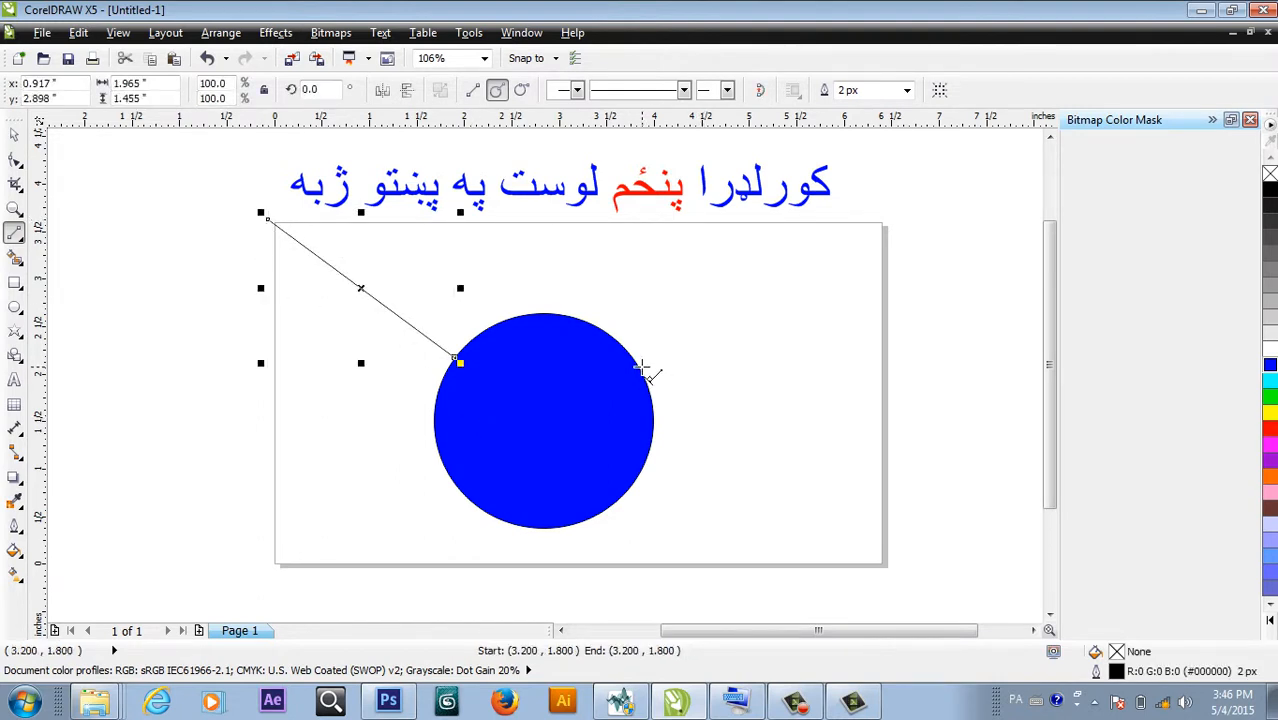
drag(638, 369, 892, 217)
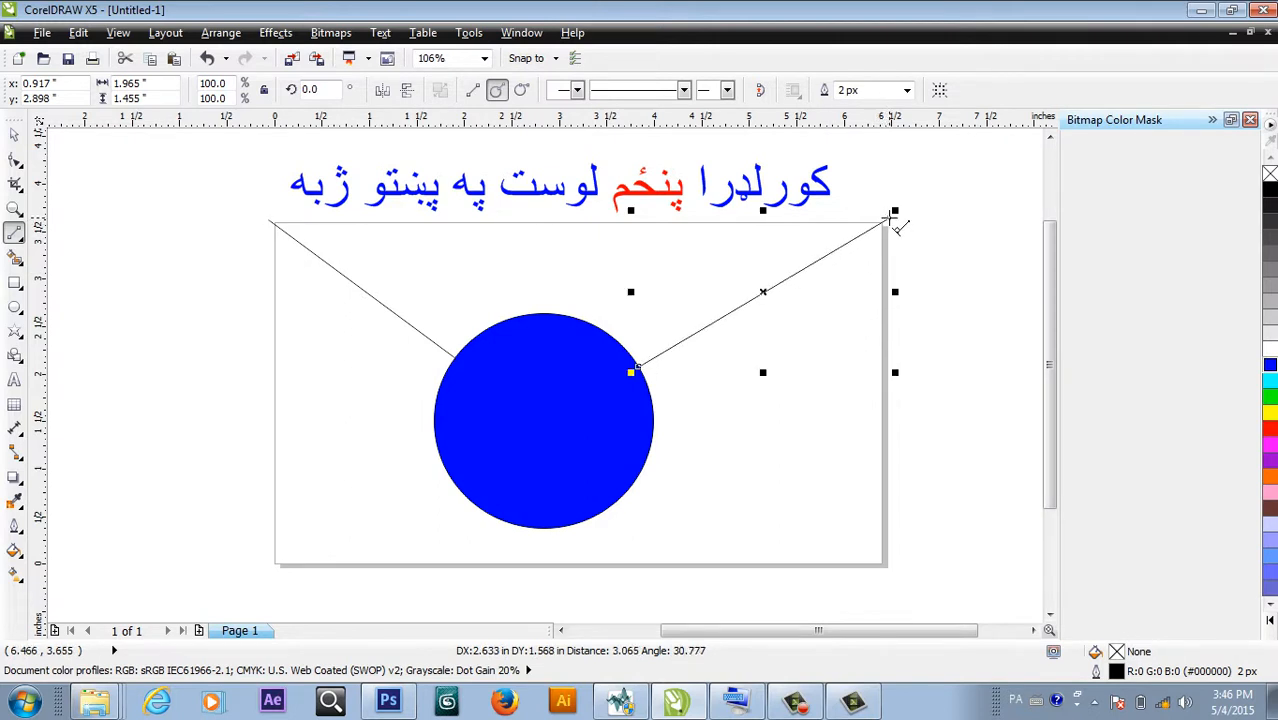
Smart-fill the region above the circle grey-blue, discarding the stray trial fills.
click(17, 262)
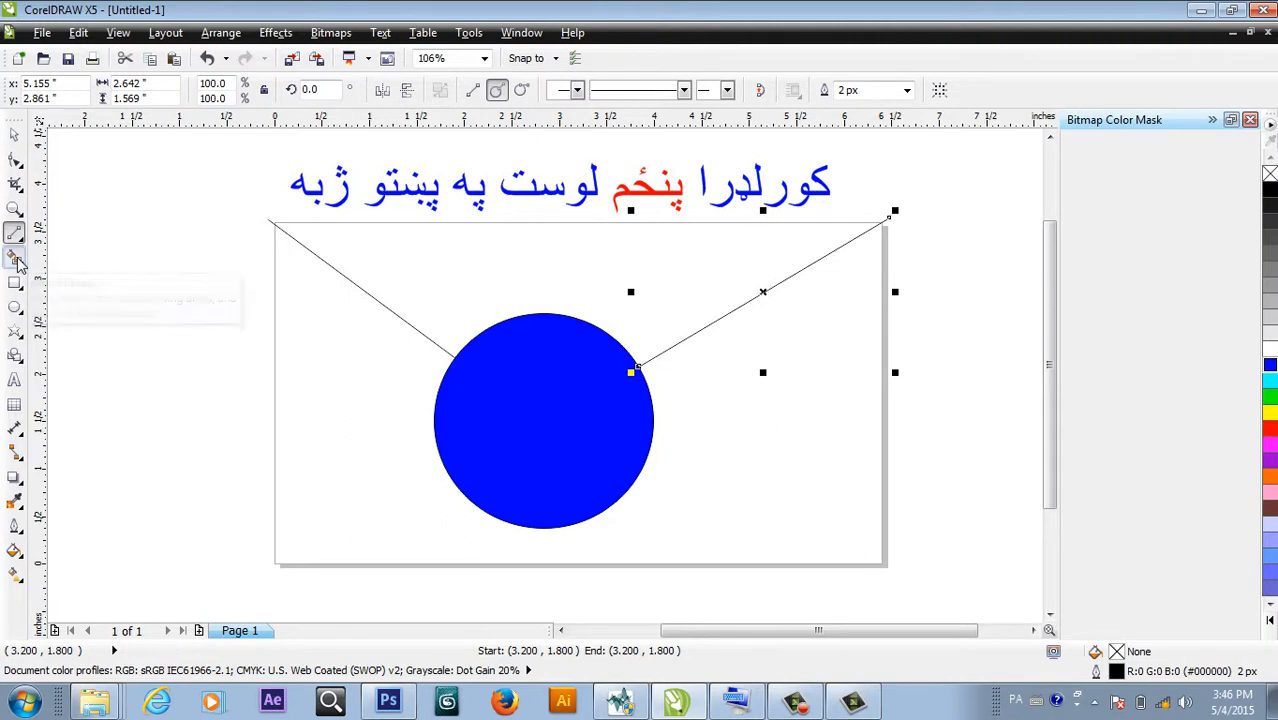
click(496, 270)
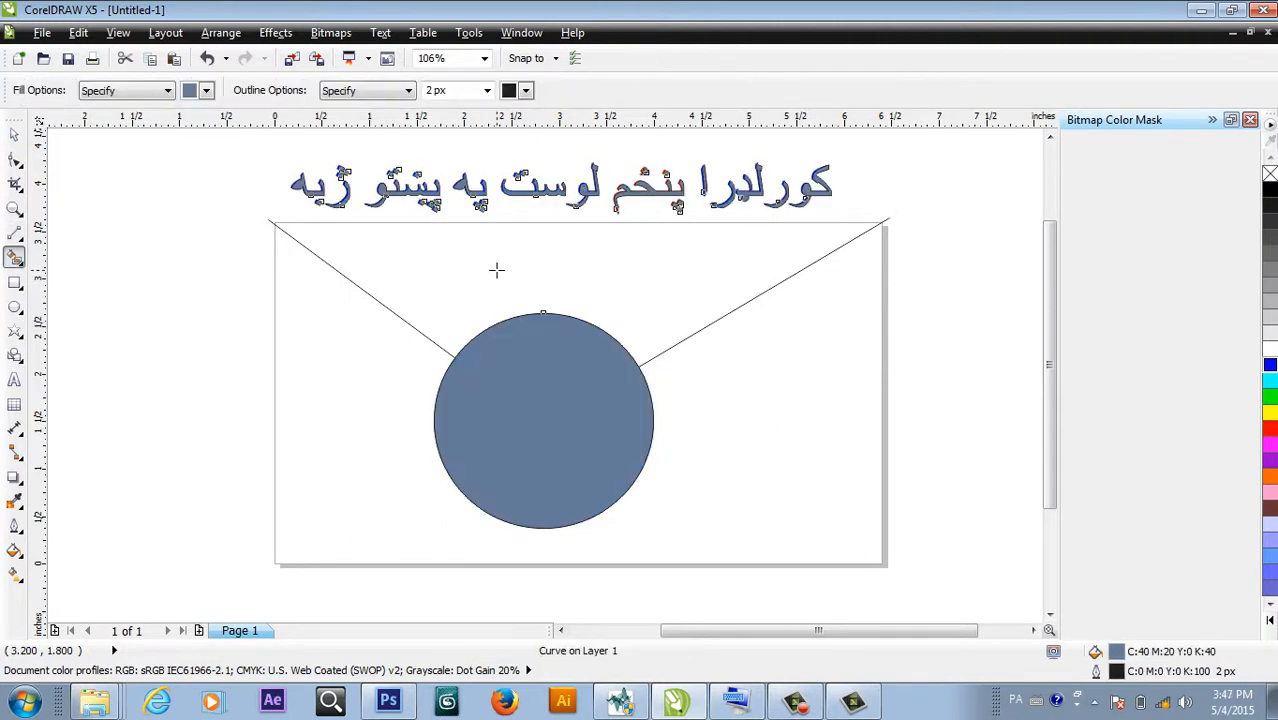
key(ctrl+z)
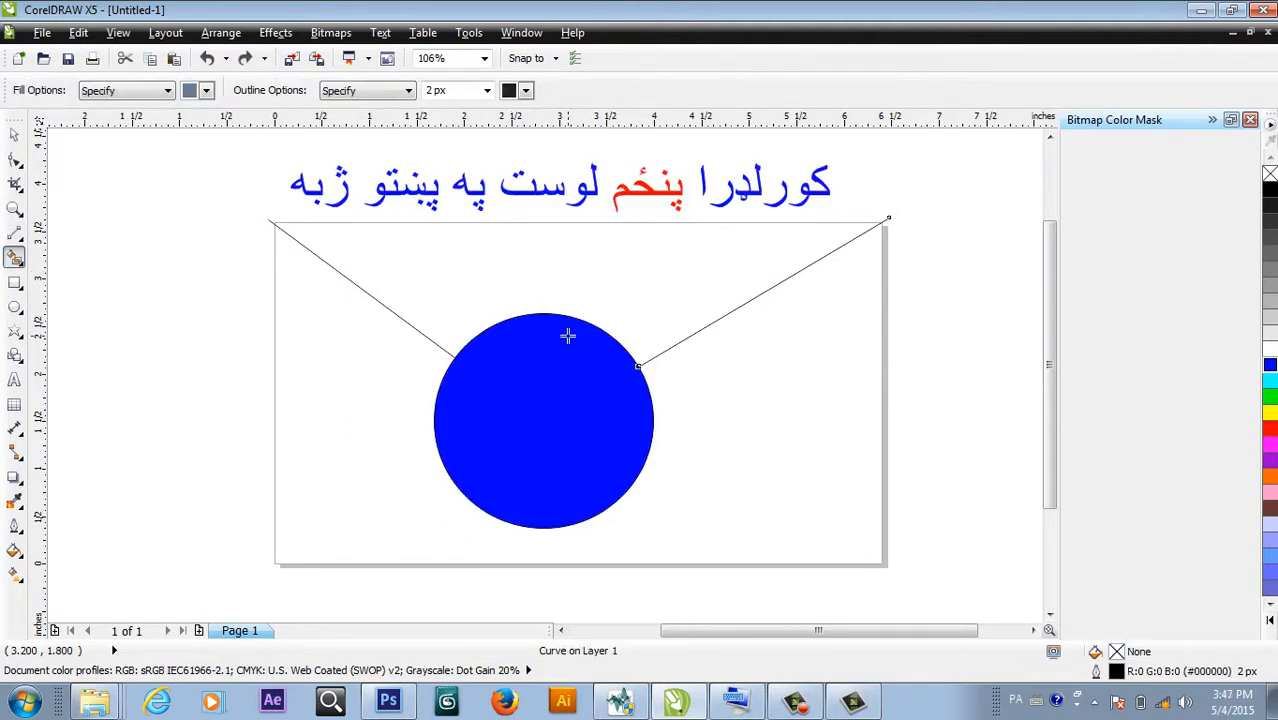
click(14, 285)
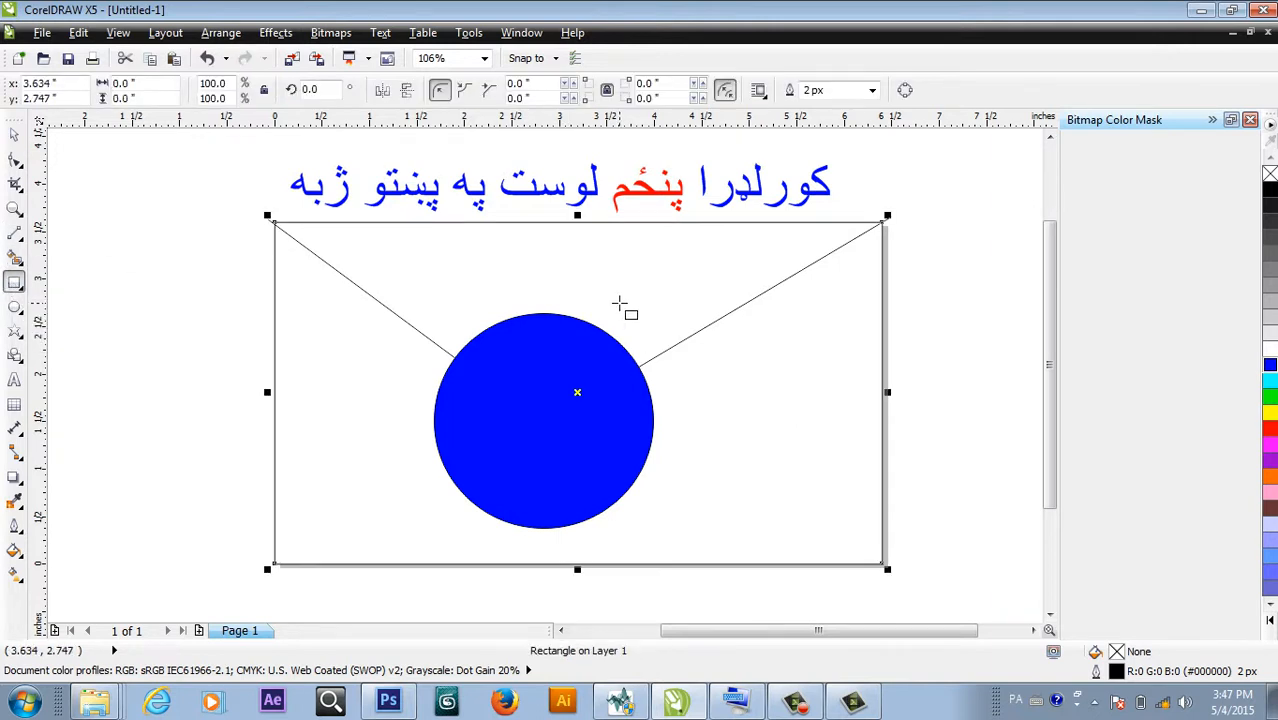
click(15, 258)
click(525, 272)
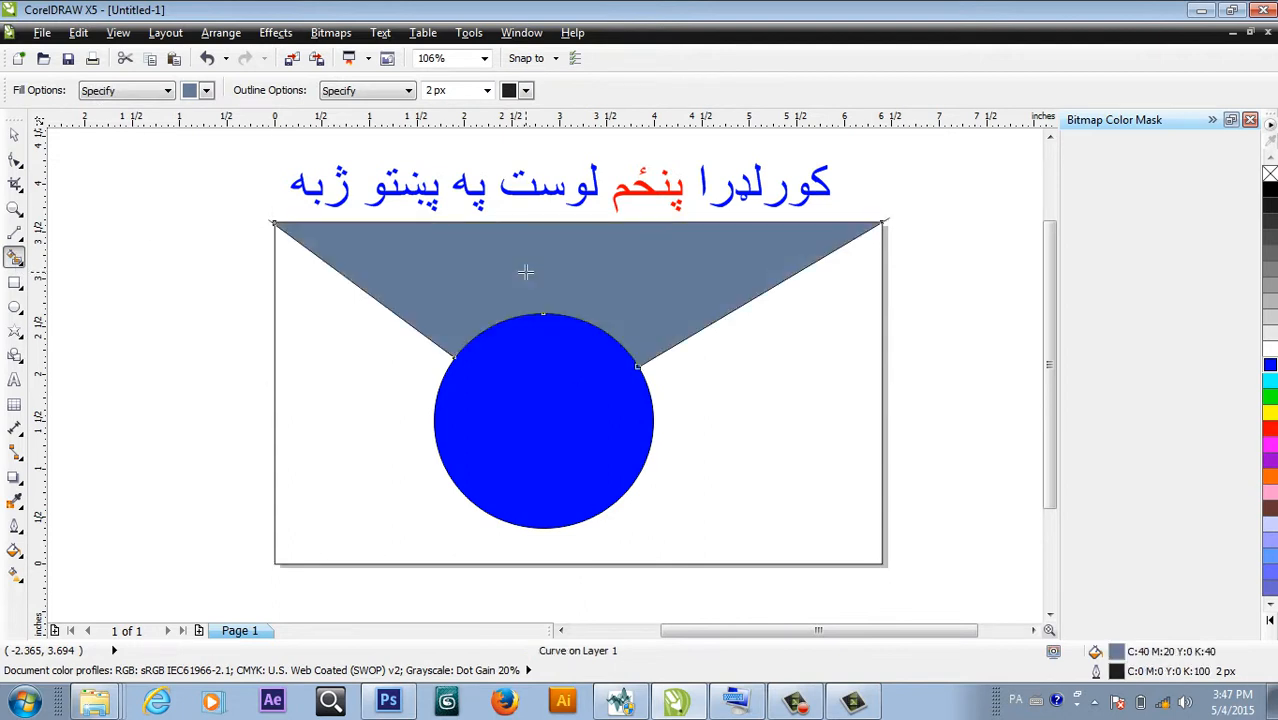
click(700, 419)
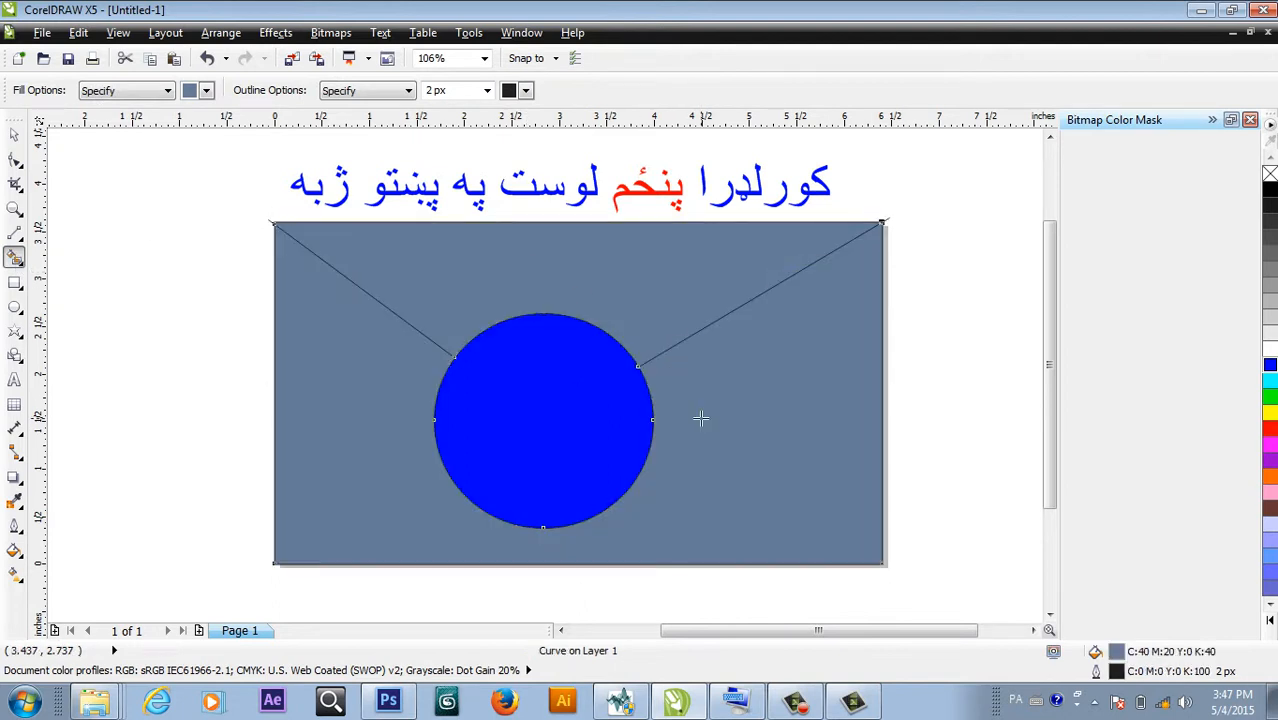
key(ctrl+z)
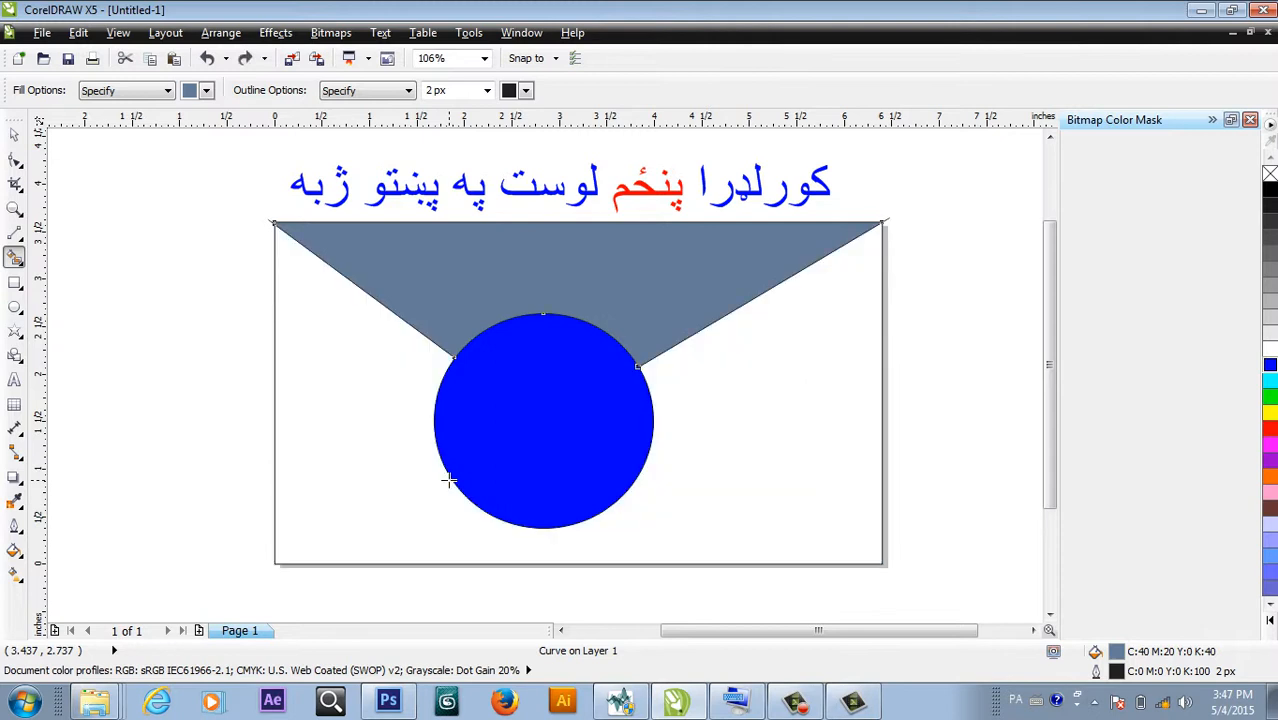
Move the grey-blue shape down and right, then undo back to just the blue circle.
click(14, 134)
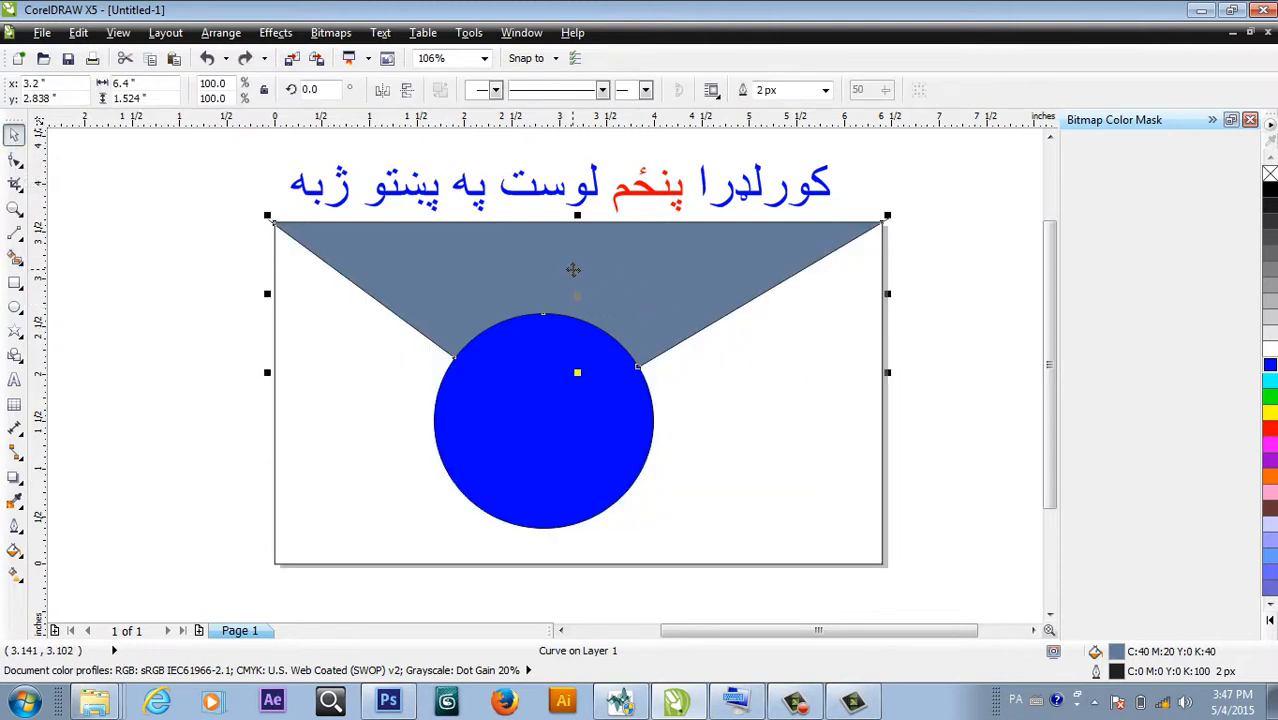
drag(573, 268, 533, 270)
drag(532, 270, 524, 291)
key(ctrl+z)
key(ctrl+z)
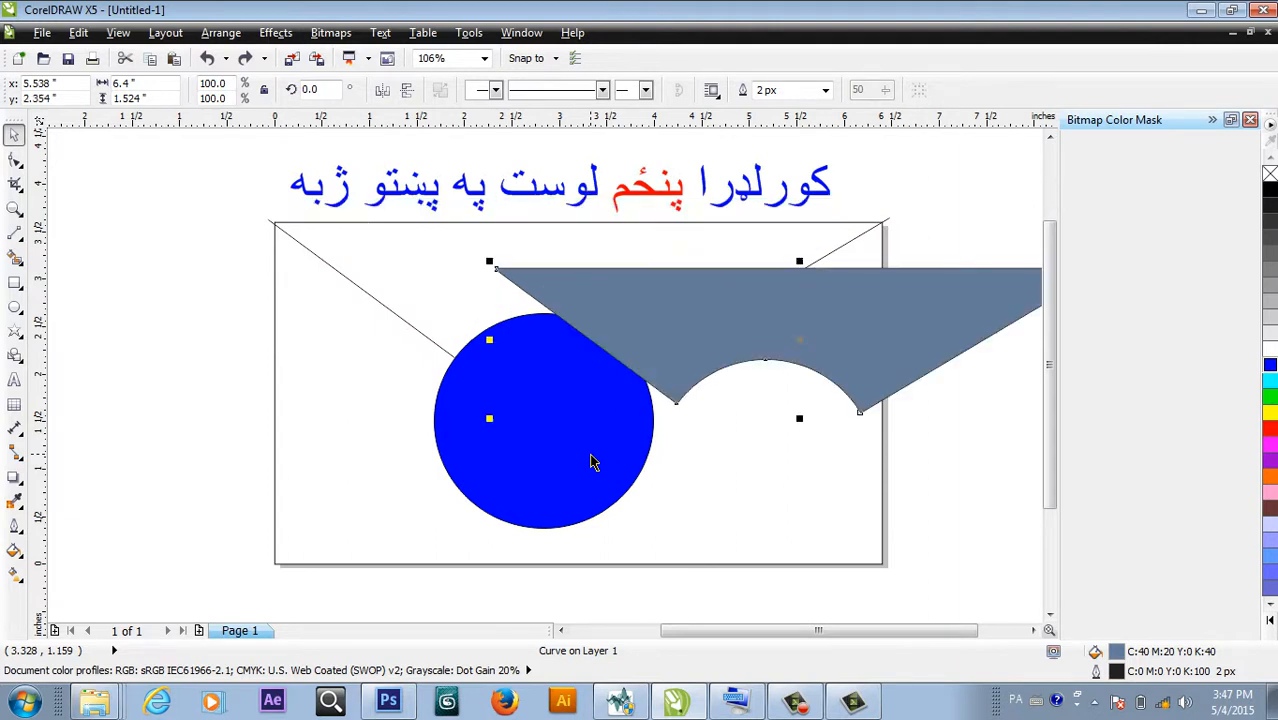
key(ctrl+z)
key(ctrl+z)
key(ctrl+z)
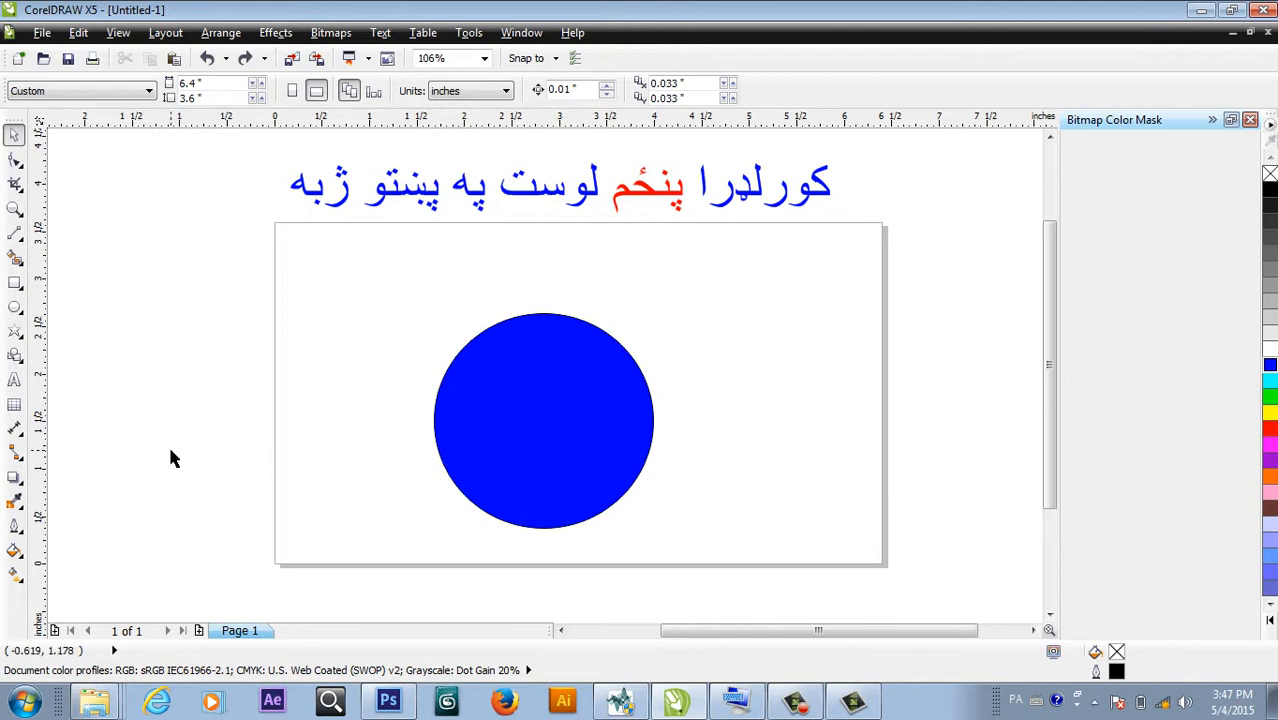
In Tangent mode, draw six lines from the circle to the top-right, bottom-right, left, top and bottom page edges.
click(15, 235)
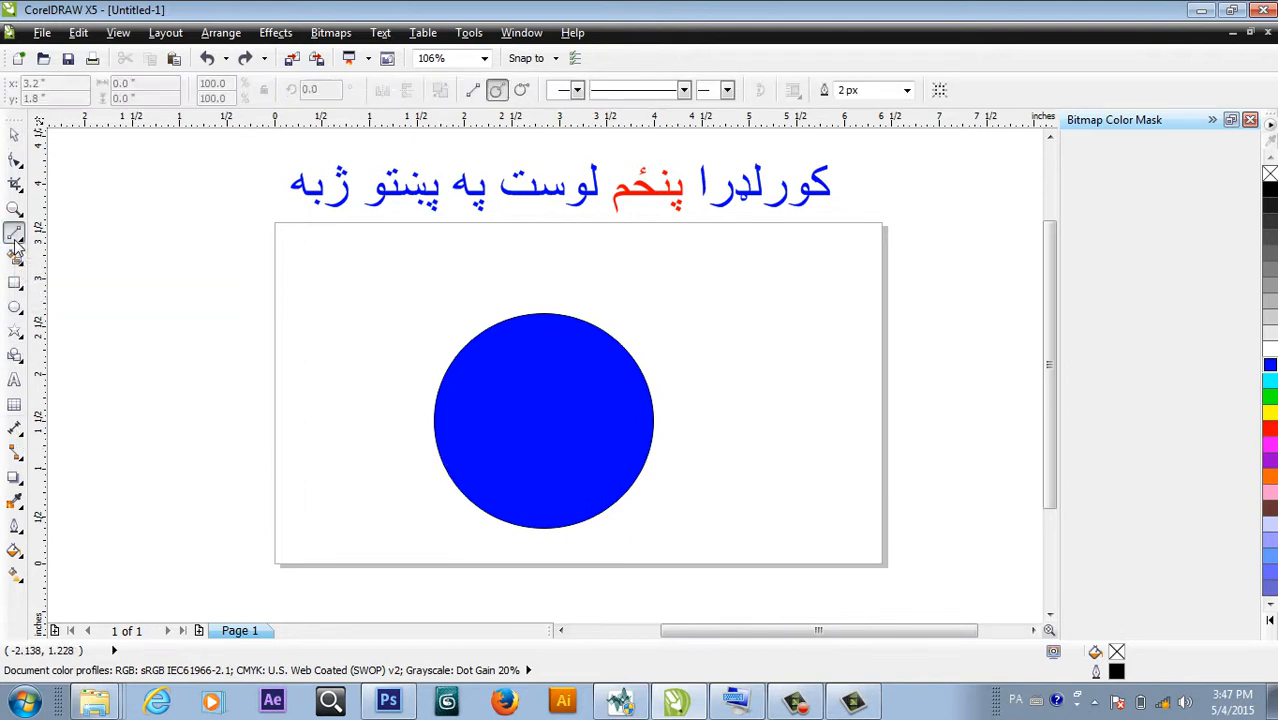
click(521, 92)
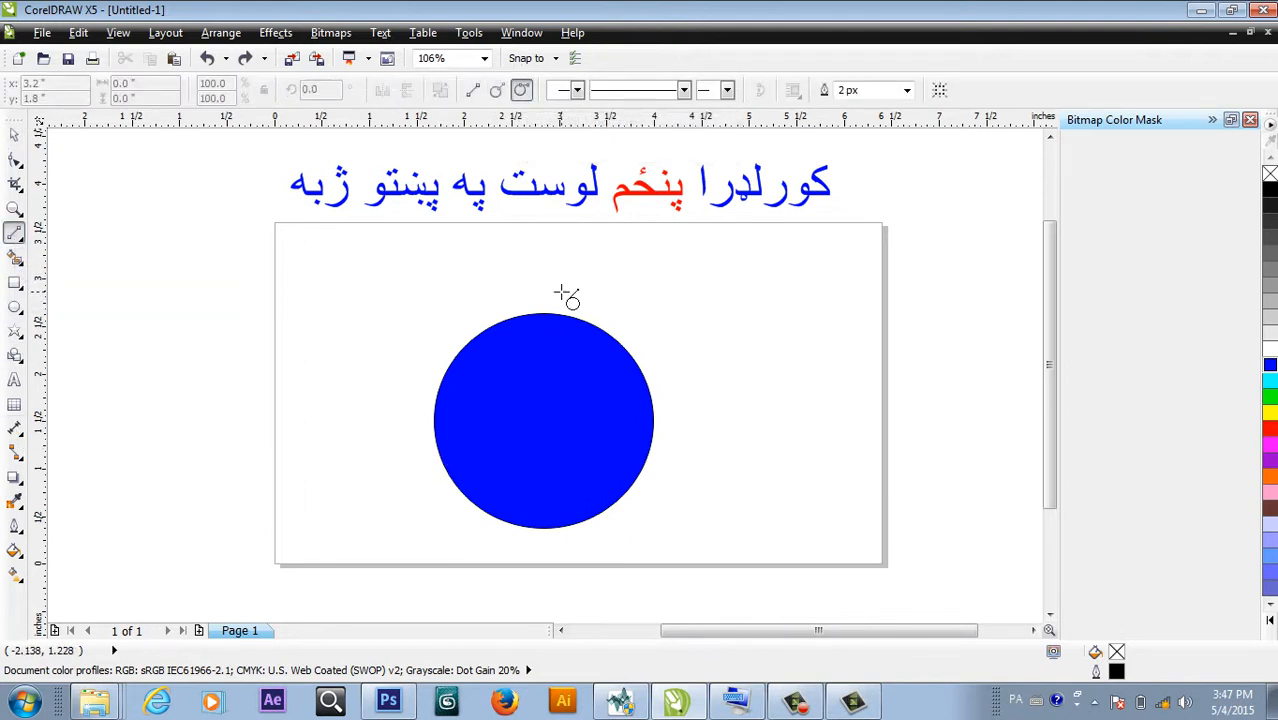
drag(560, 315, 884, 222)
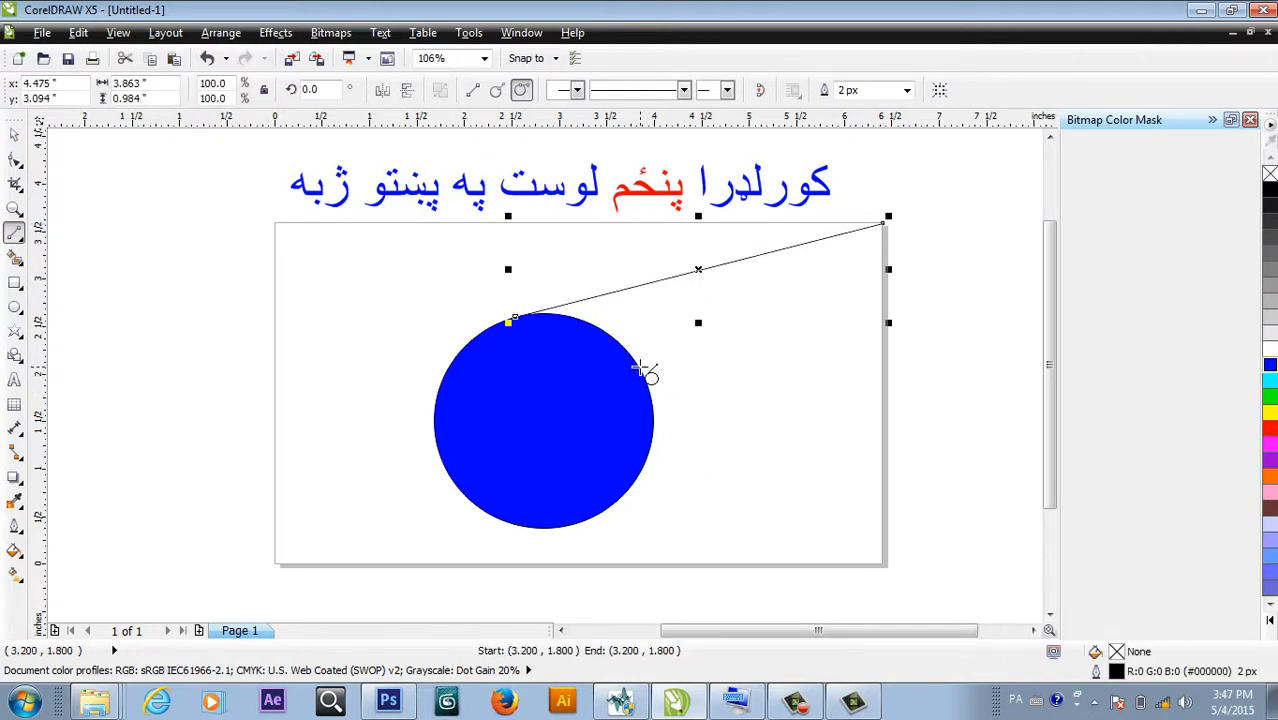
drag(643, 366, 888, 565)
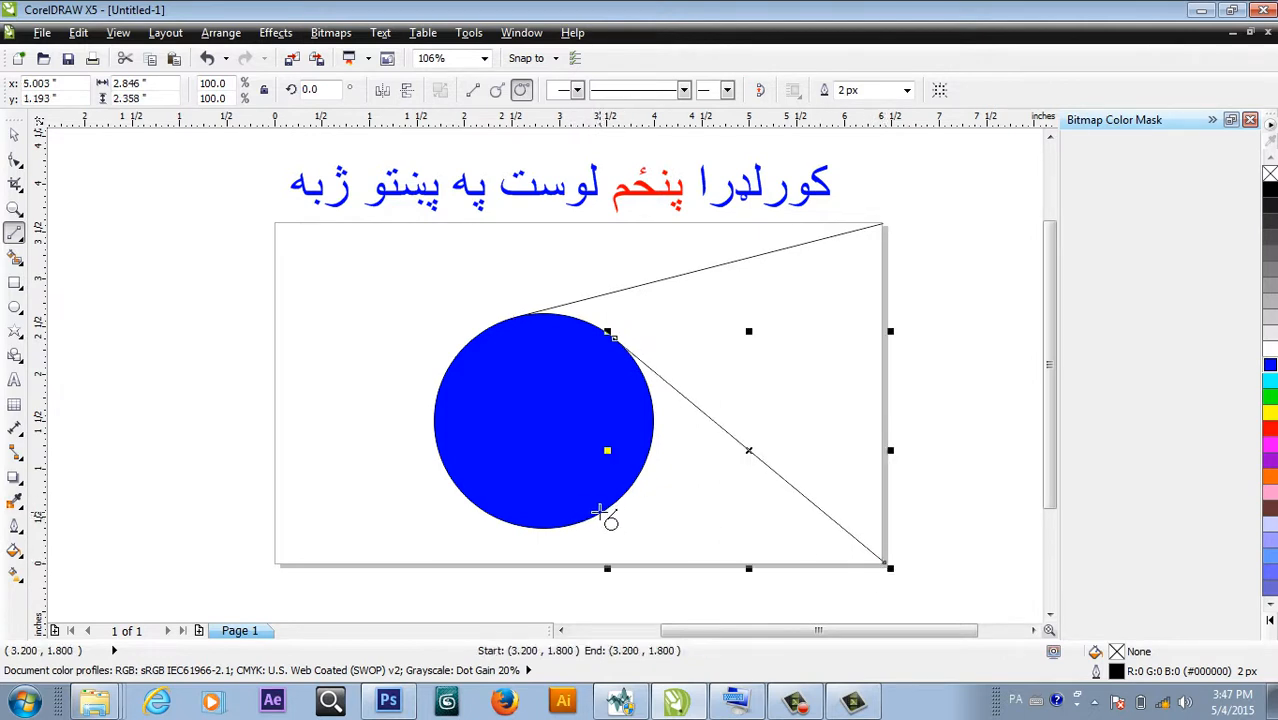
drag(598, 512, 392, 483)
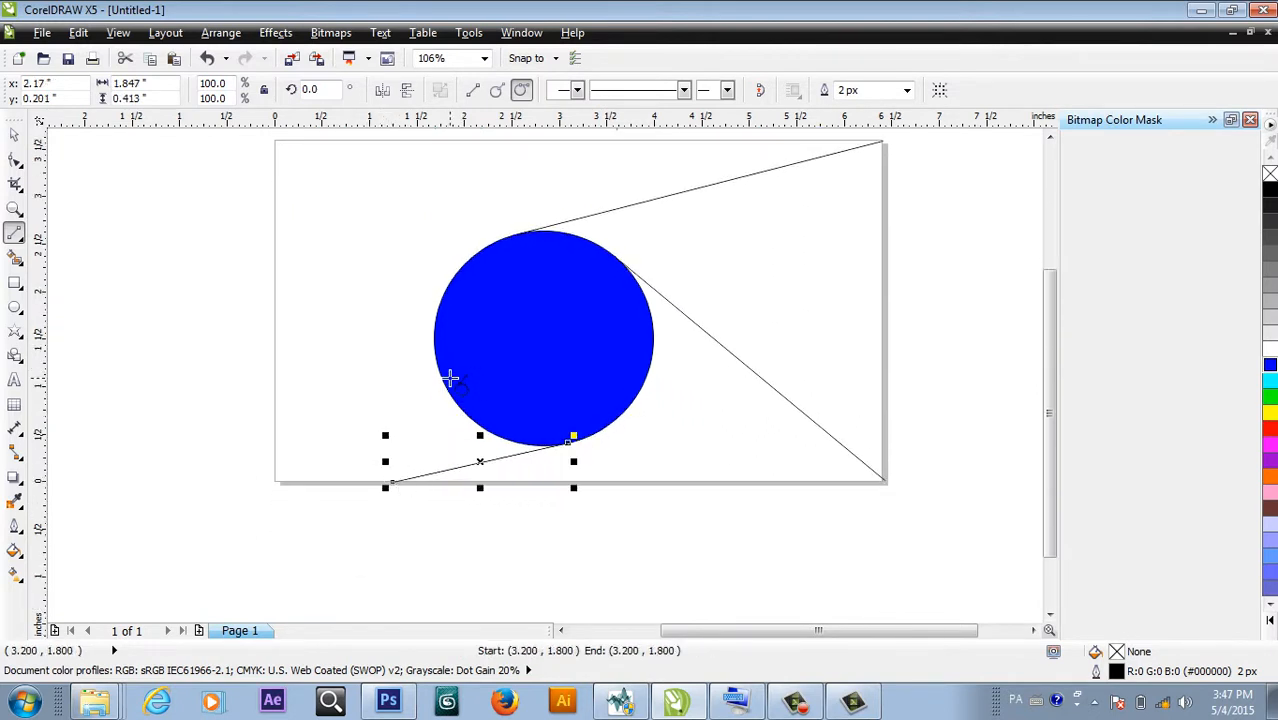
drag(443, 383, 269, 250)
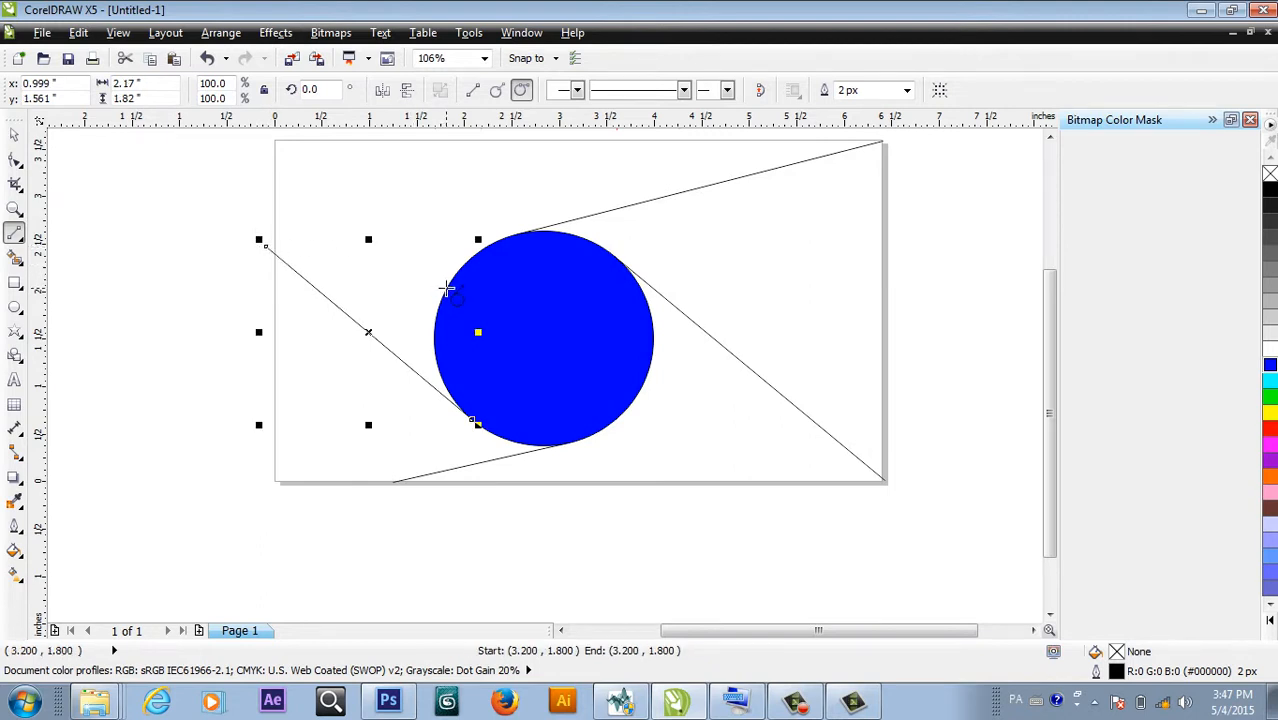
drag(447, 289, 434, 136)
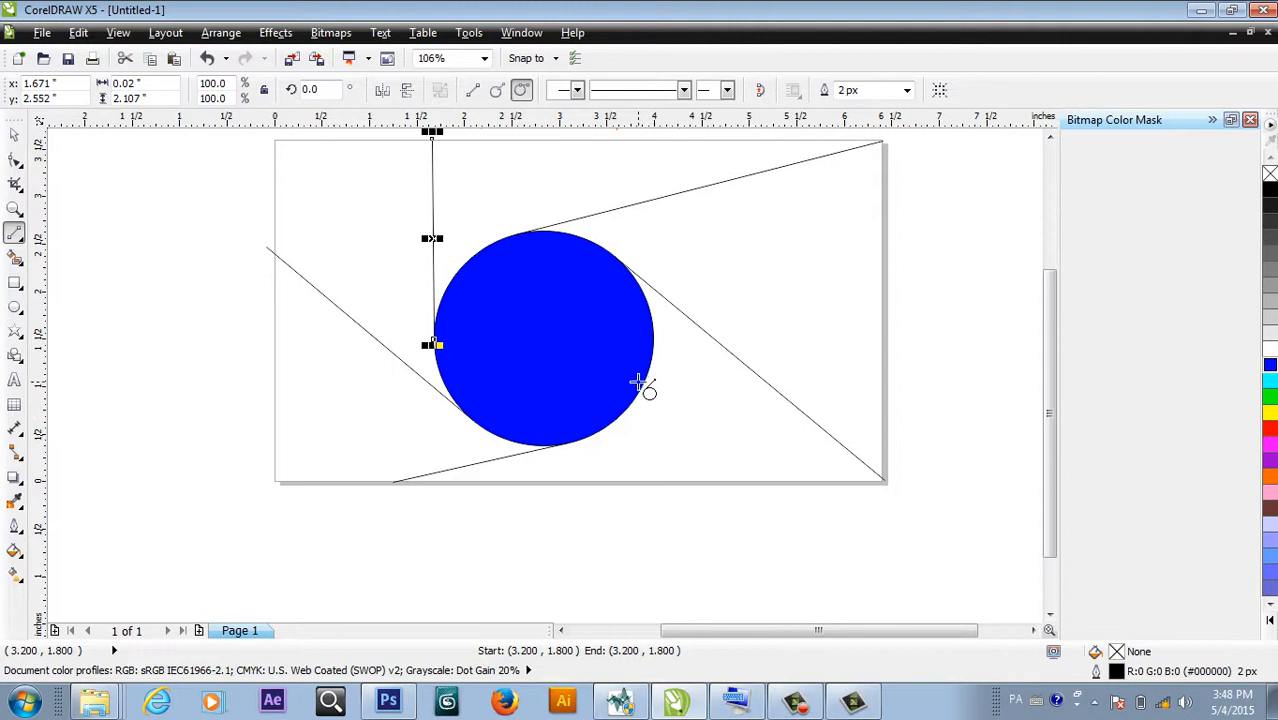
drag(641, 380, 623, 487)
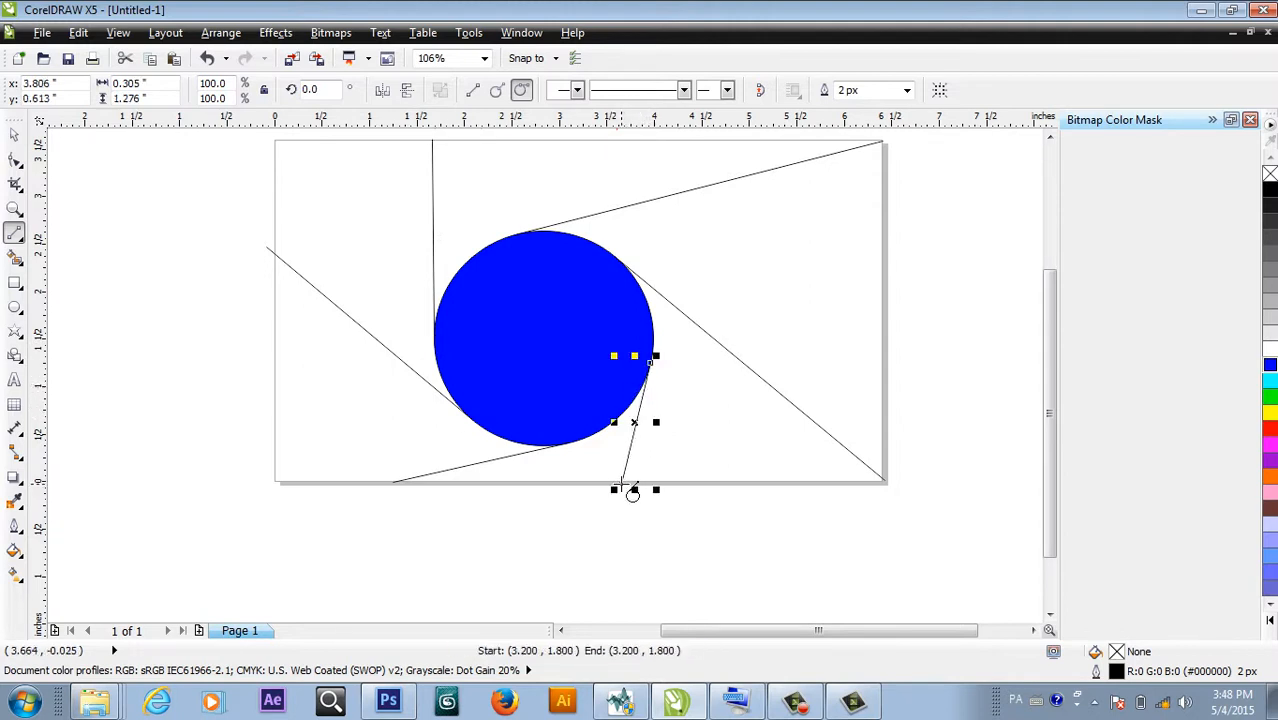
Create the page-sized rectangle and smart-fill the six regions around the circle grey-blue.
double_click(14, 285)
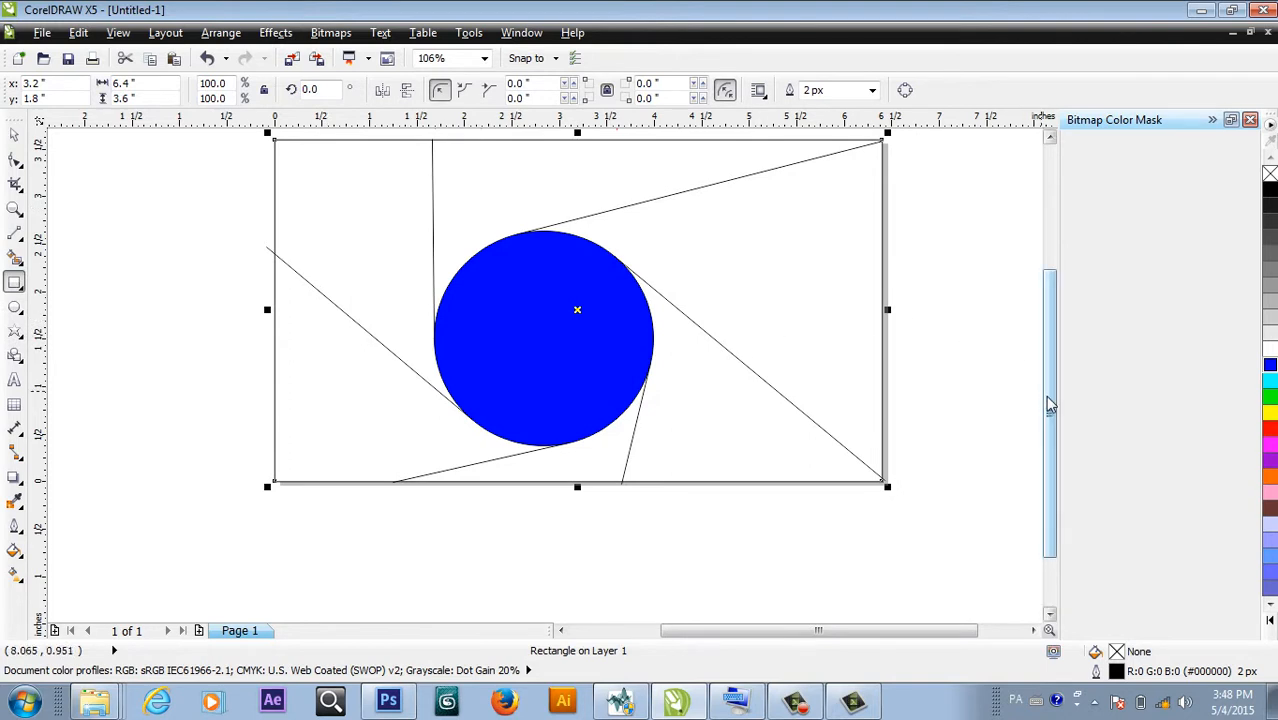
drag(1050, 402, 1050, 362)
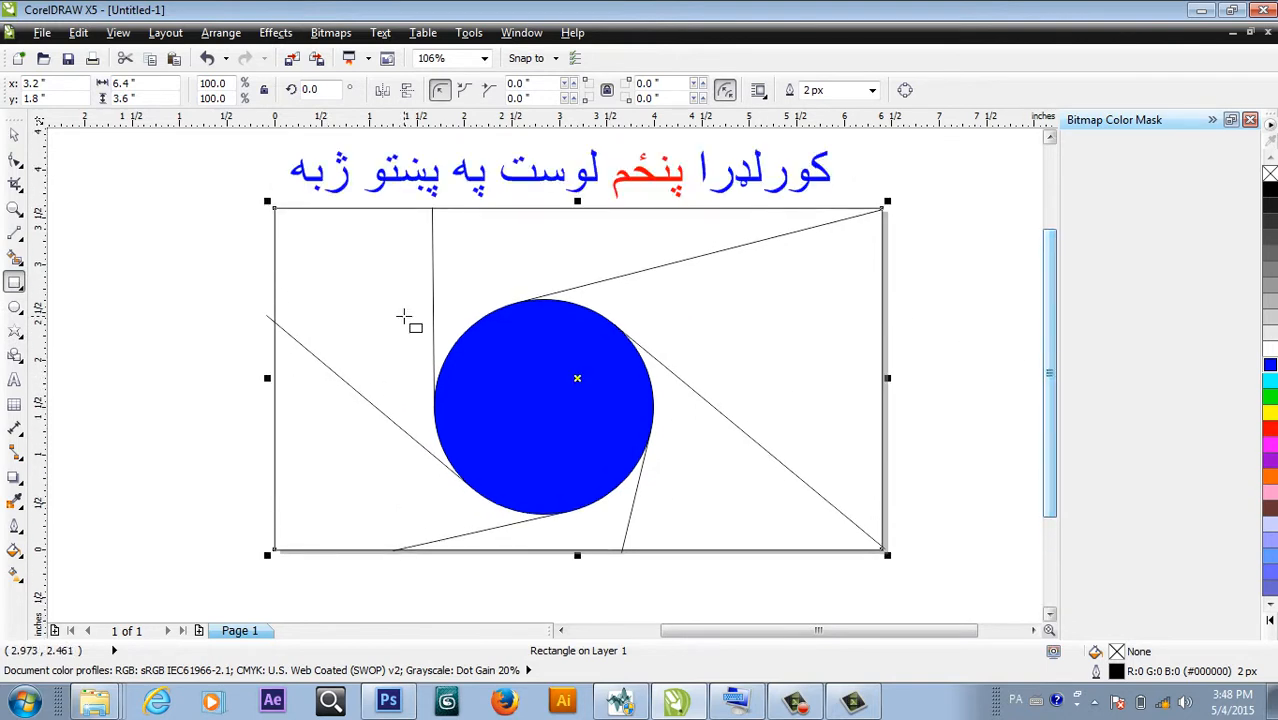
click(14, 257)
click(398, 300)
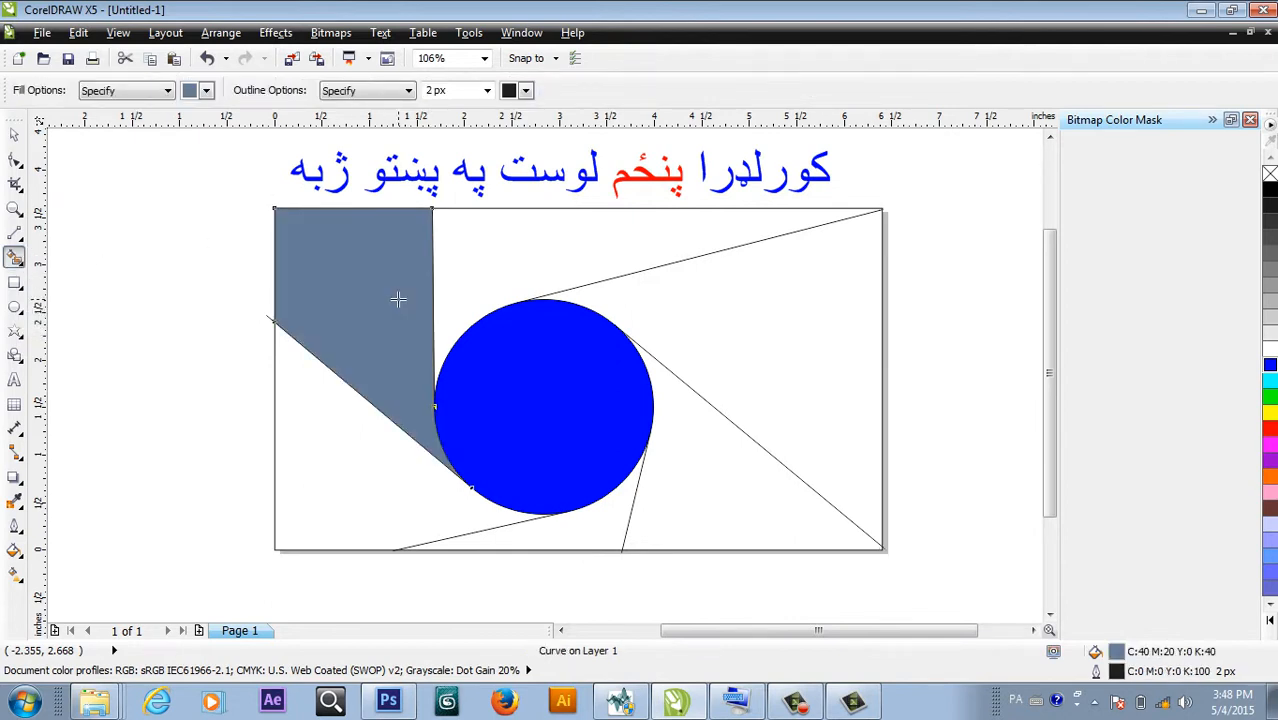
click(508, 275)
click(719, 339)
click(702, 444)
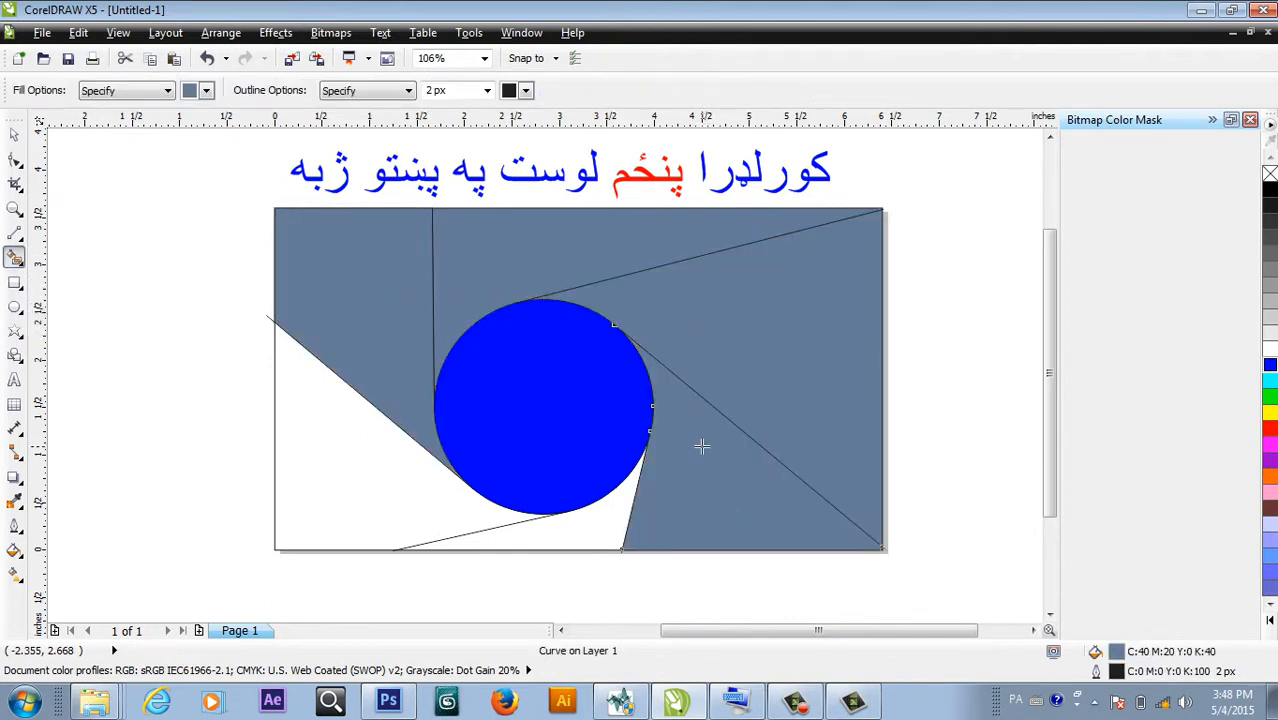
click(586, 517)
click(424, 497)
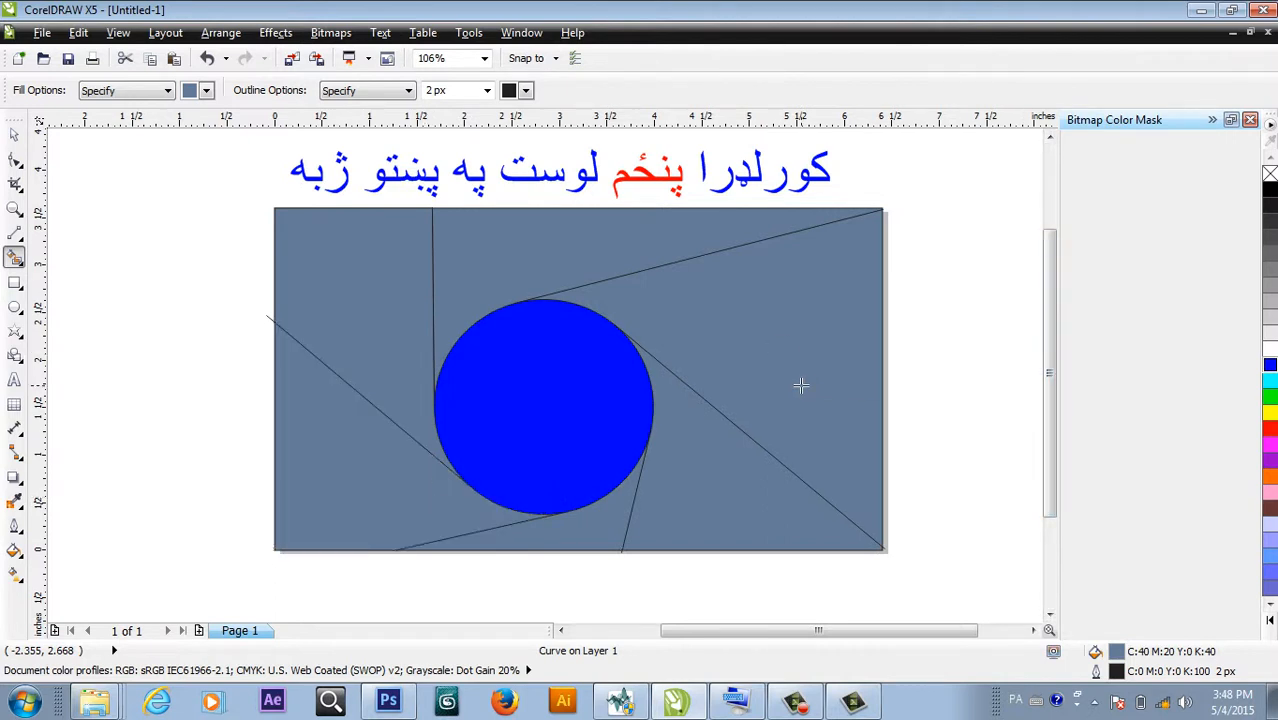
Recolour the large right triangle yellow and the region below it pink.
click(14, 134)
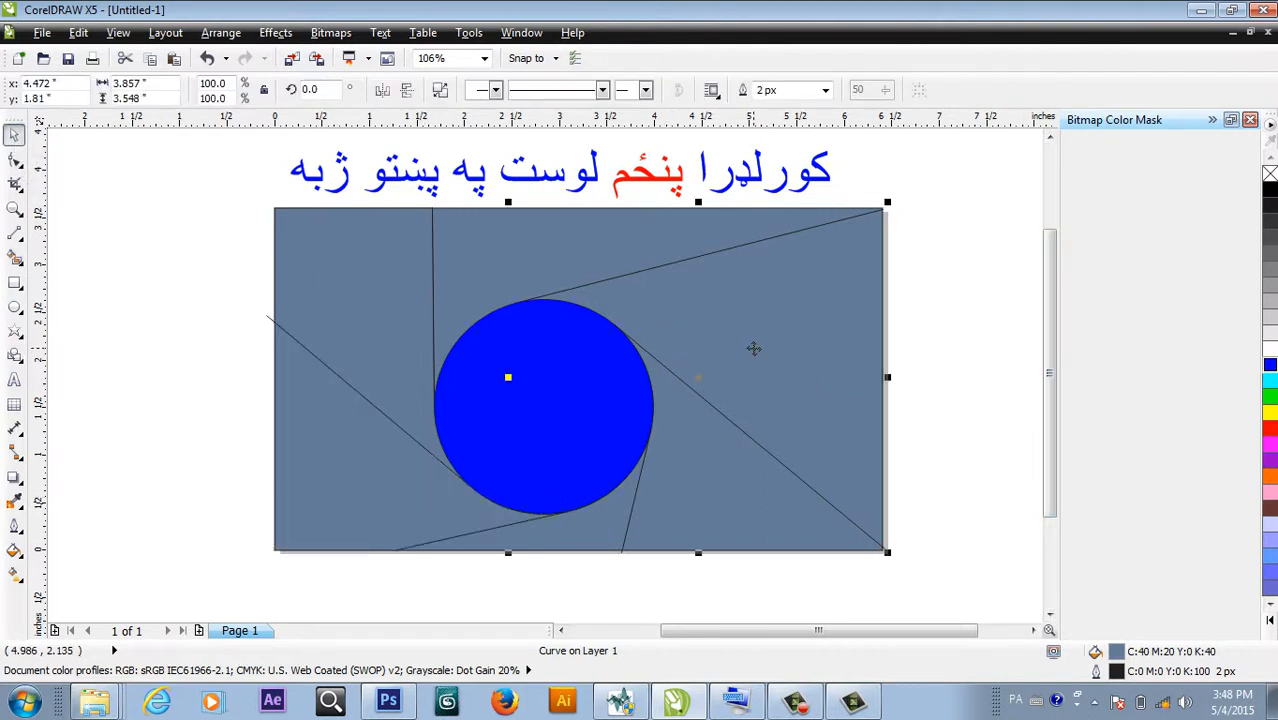
click(1270, 413)
click(726, 496)
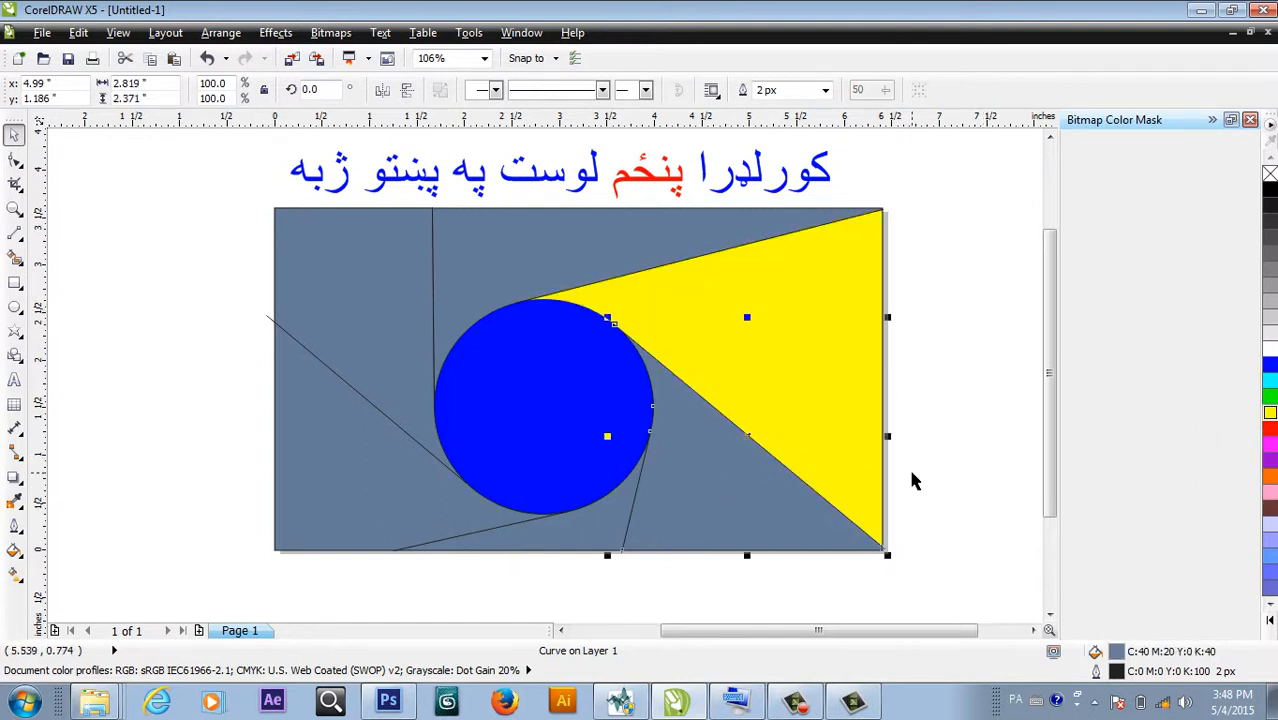
click(1270, 492)
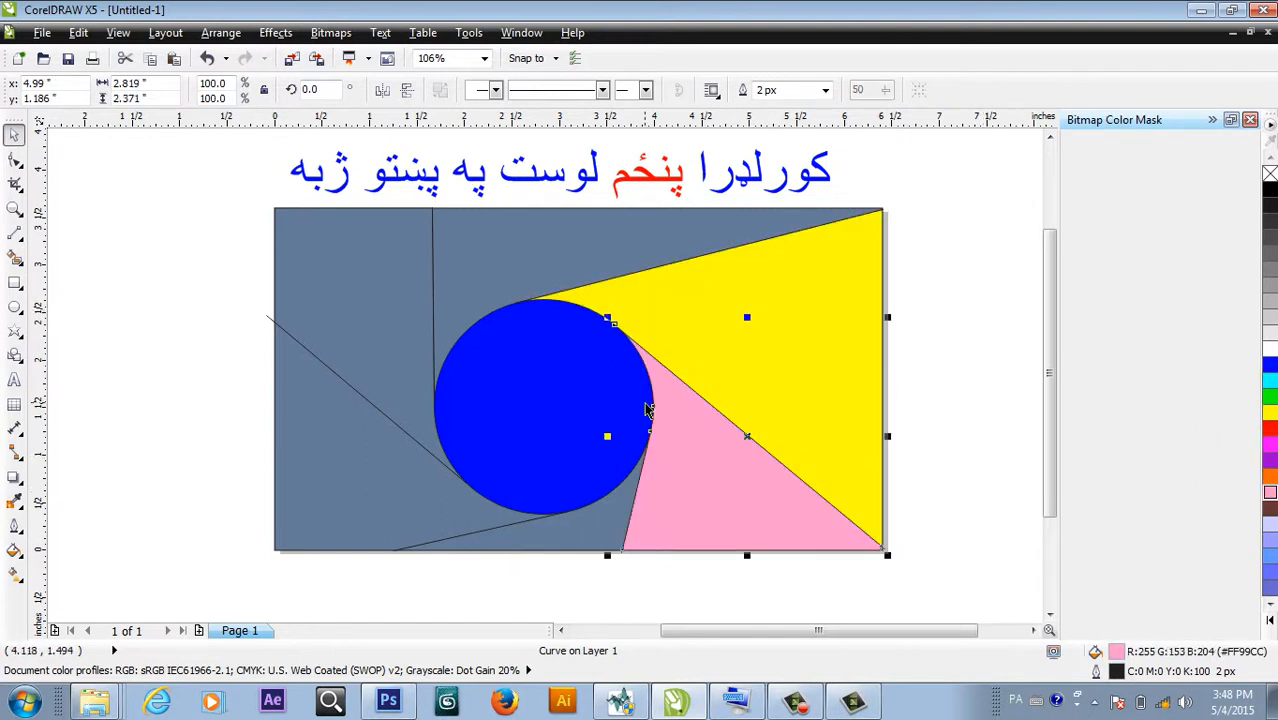
click(407, 402)
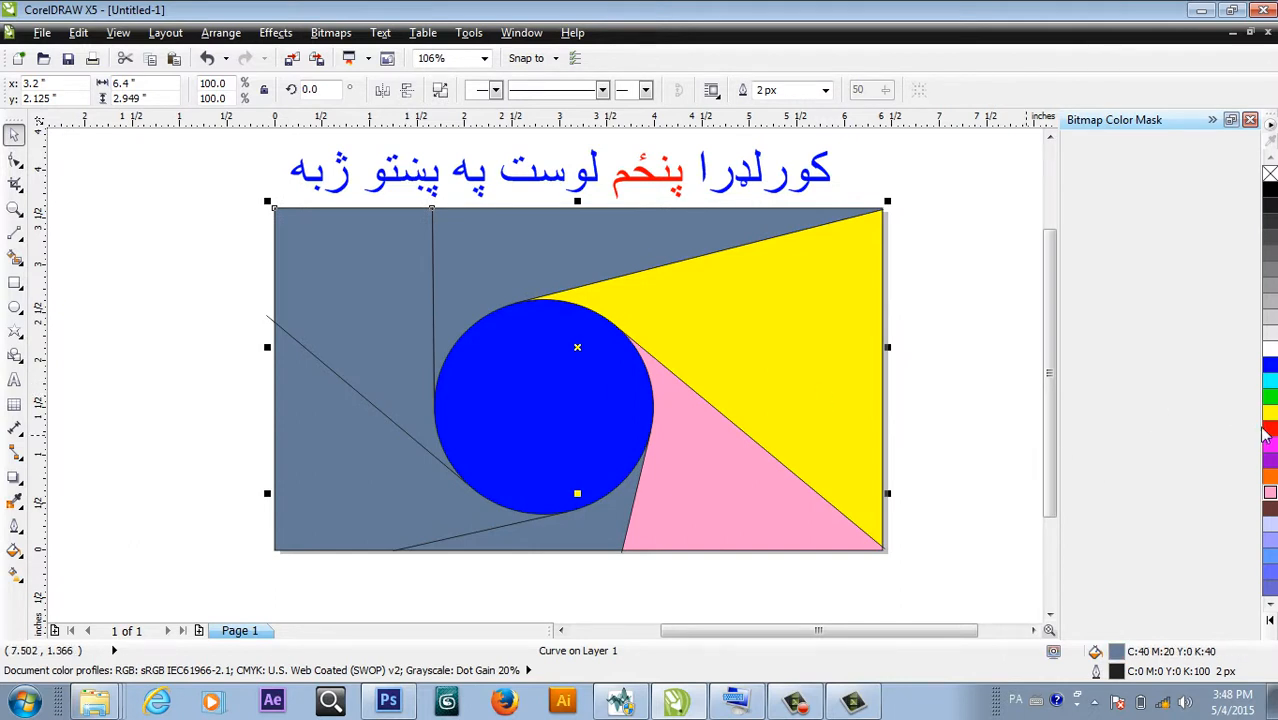